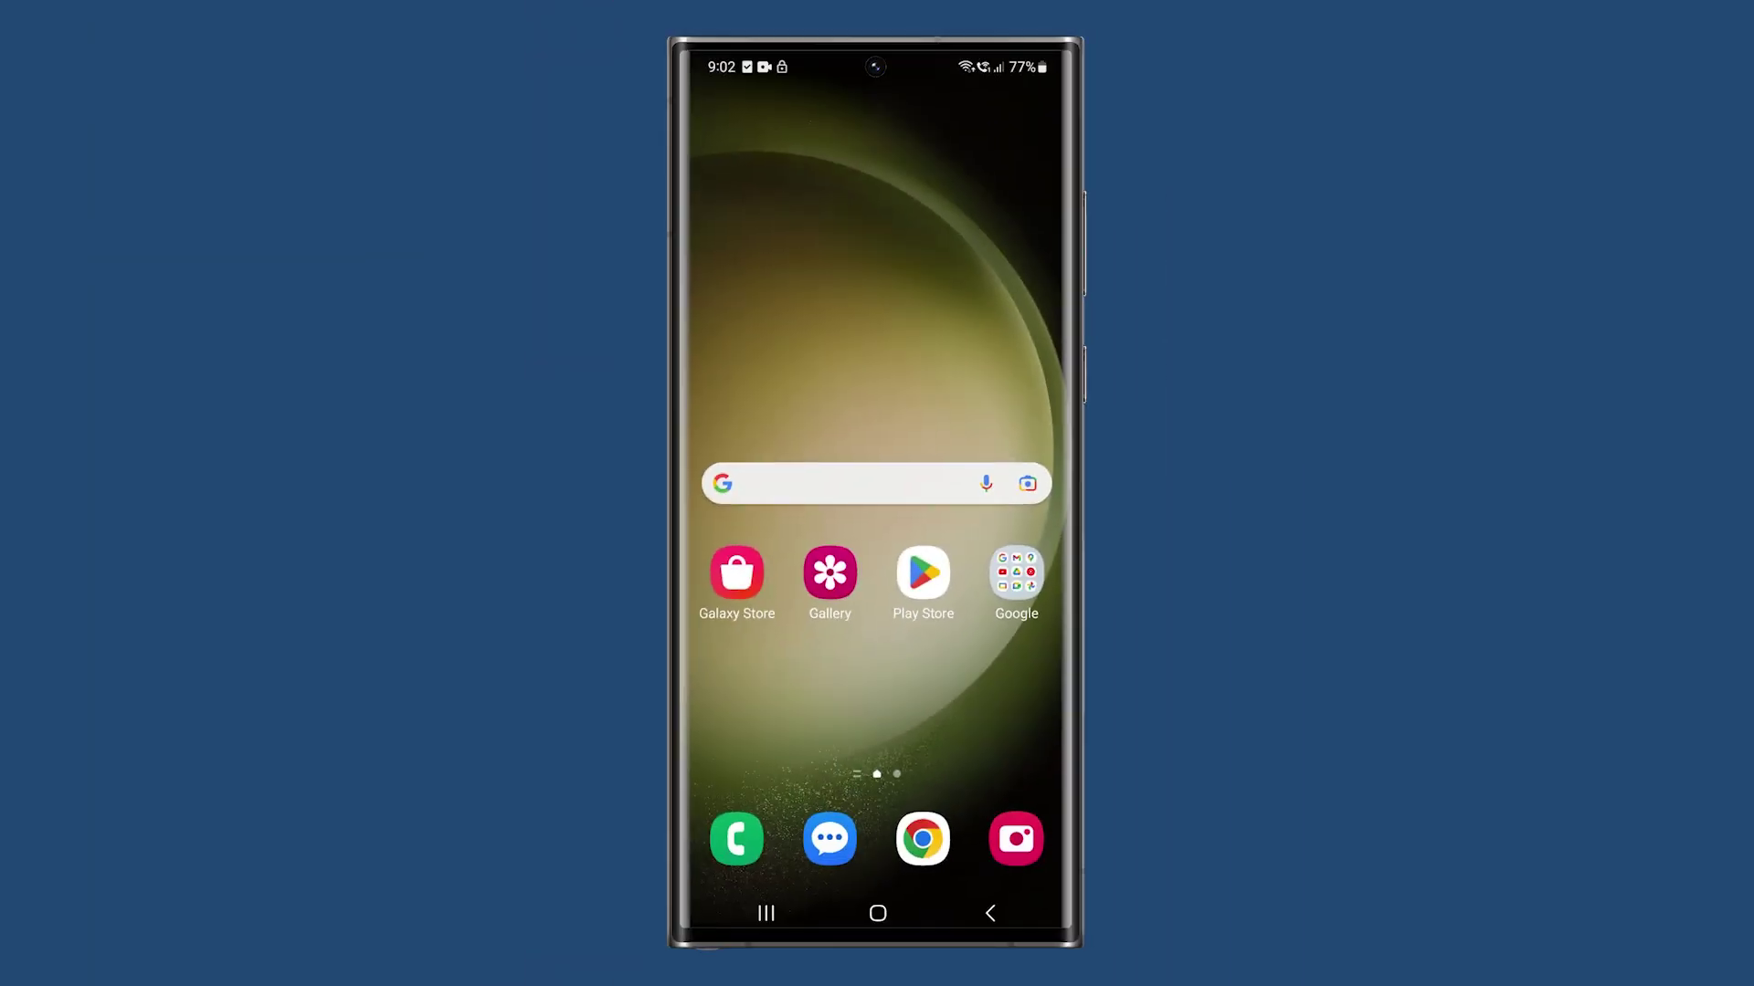
# Briefly open Play Store, YouTube and Galaxy Store, then bring up the app list.
pyautogui.click(923, 576)
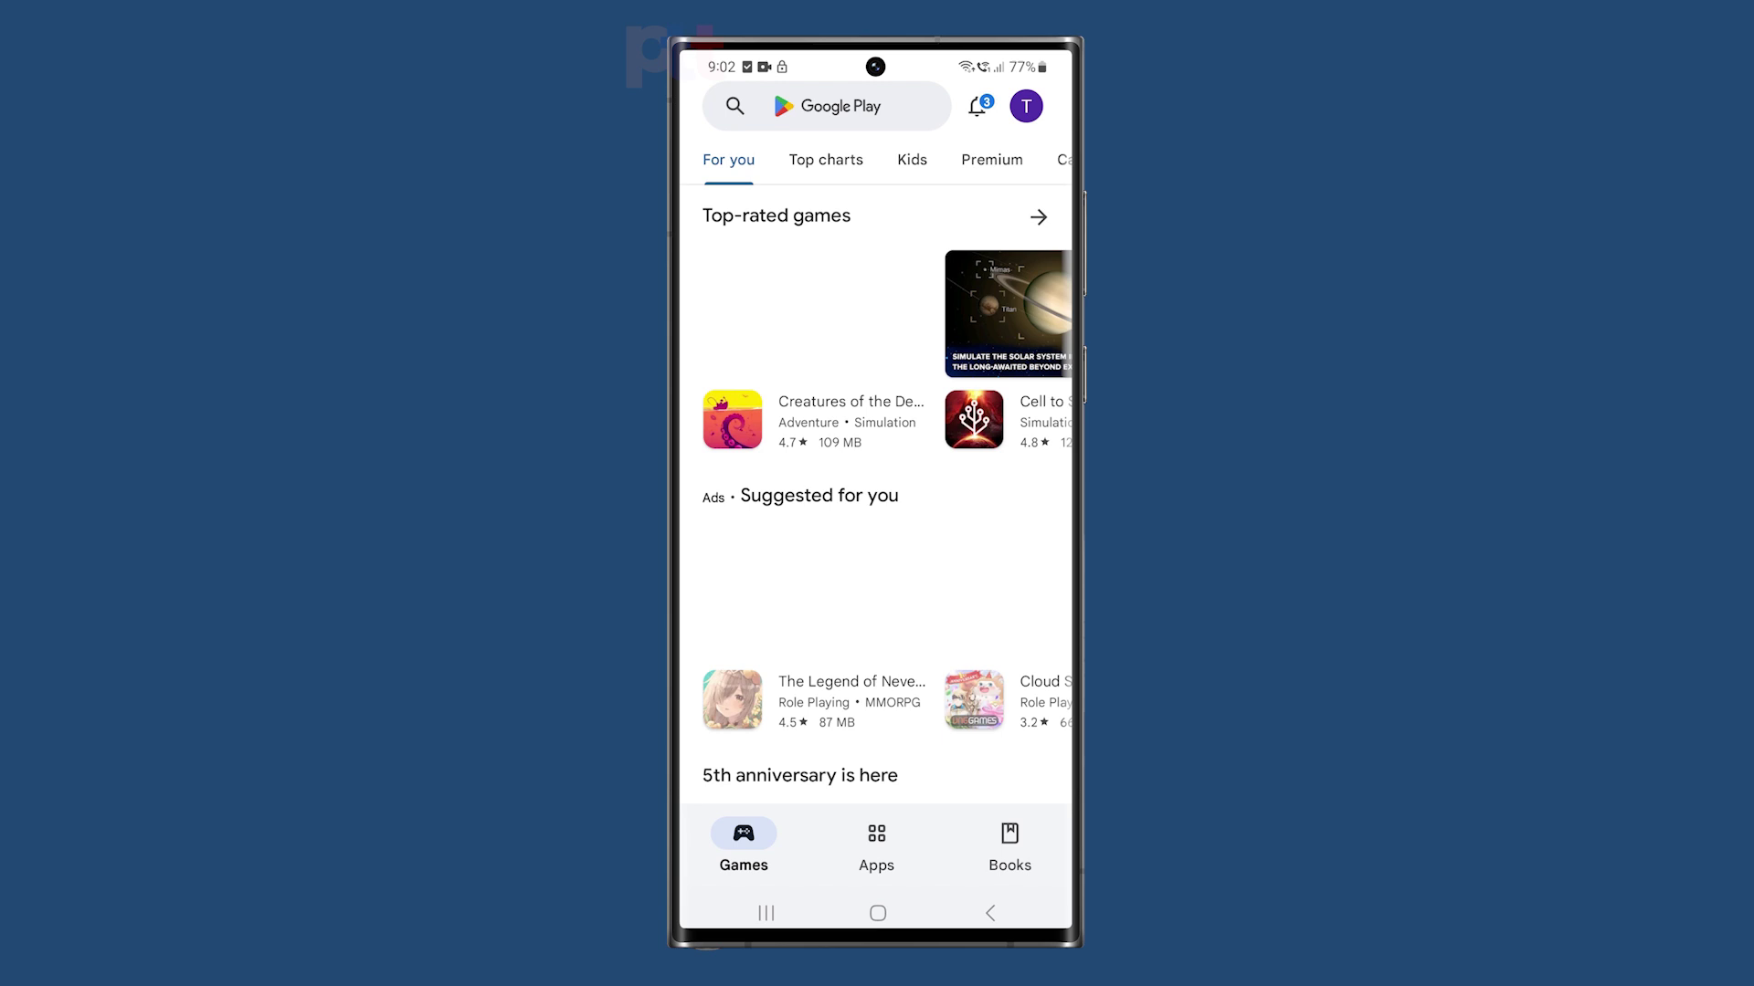
pyautogui.scroll(-5, 877, 548)
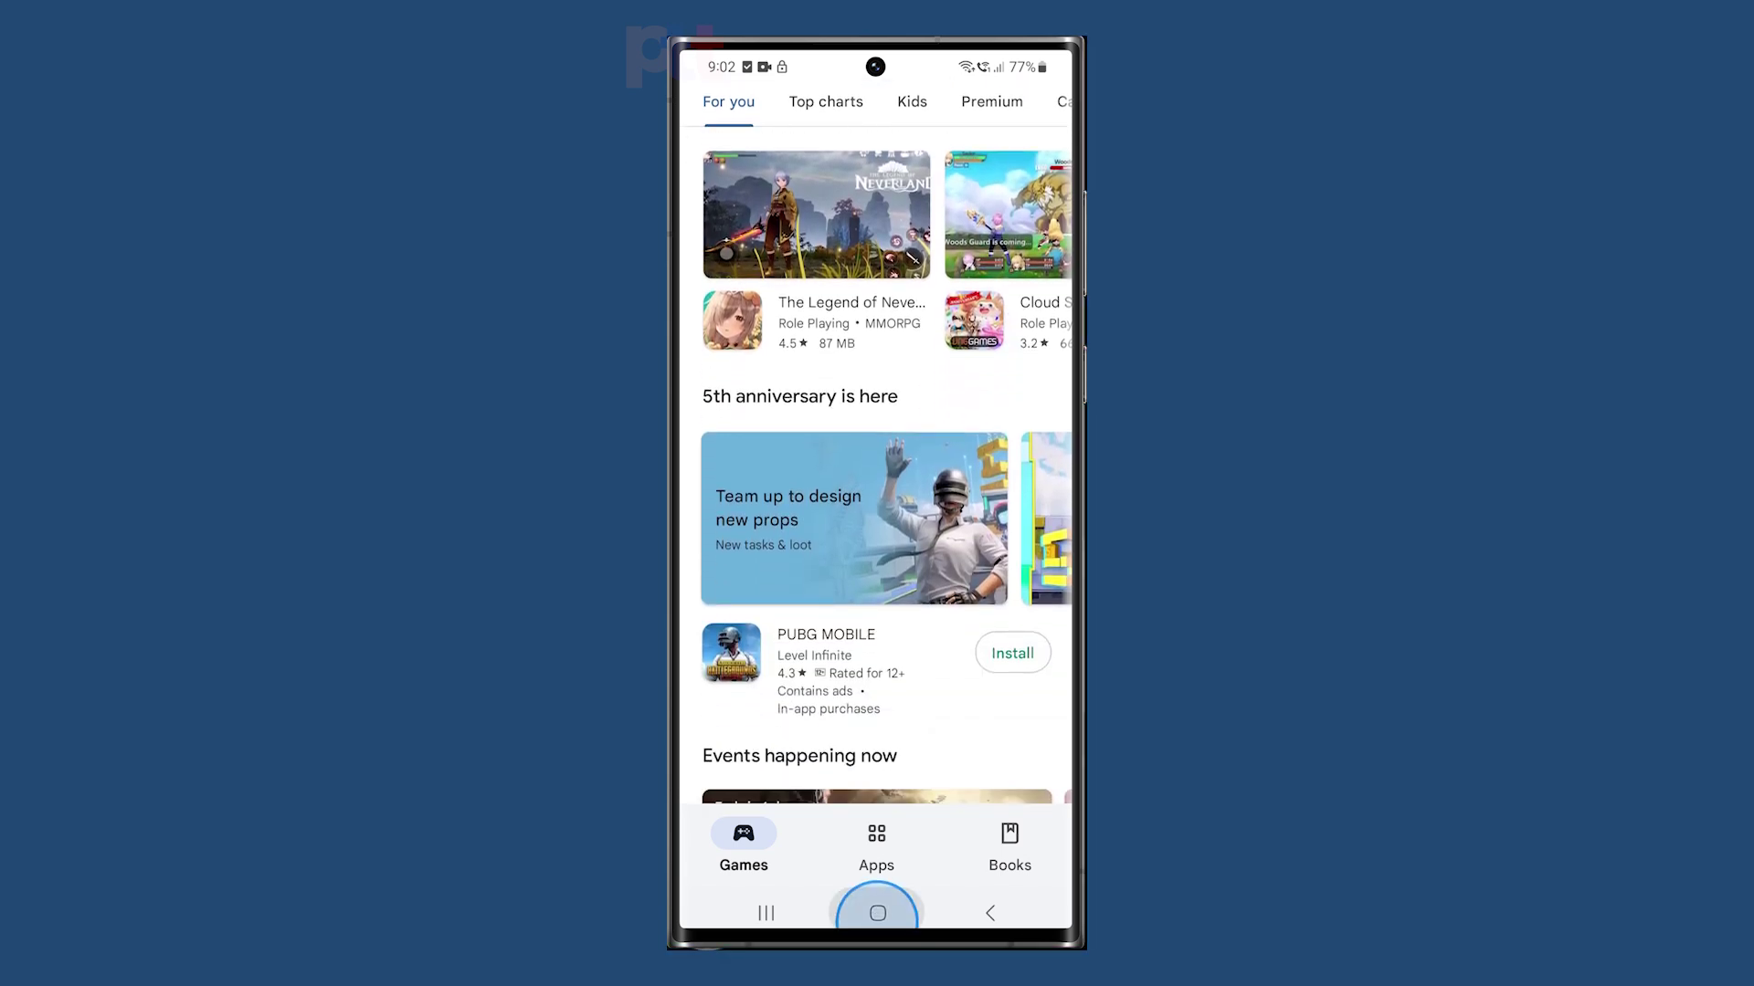
pyautogui.click(878, 912)
pyautogui.click(1016, 573)
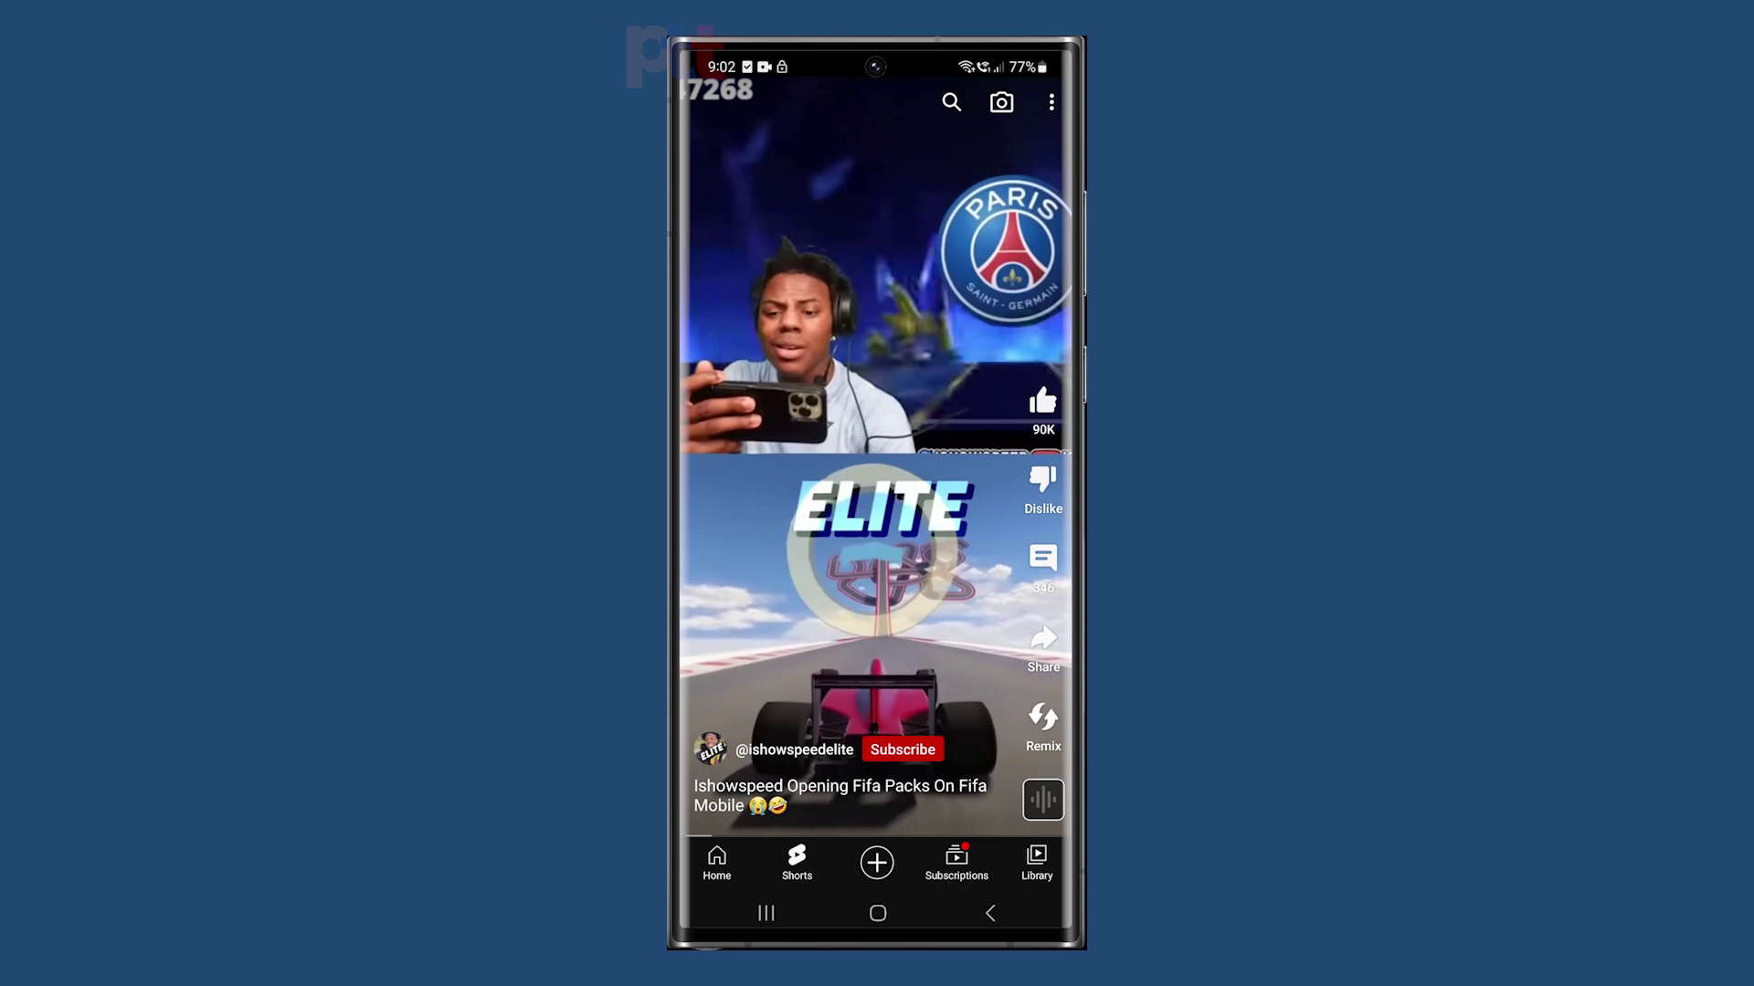
pyautogui.scroll(-1, 878, 480)
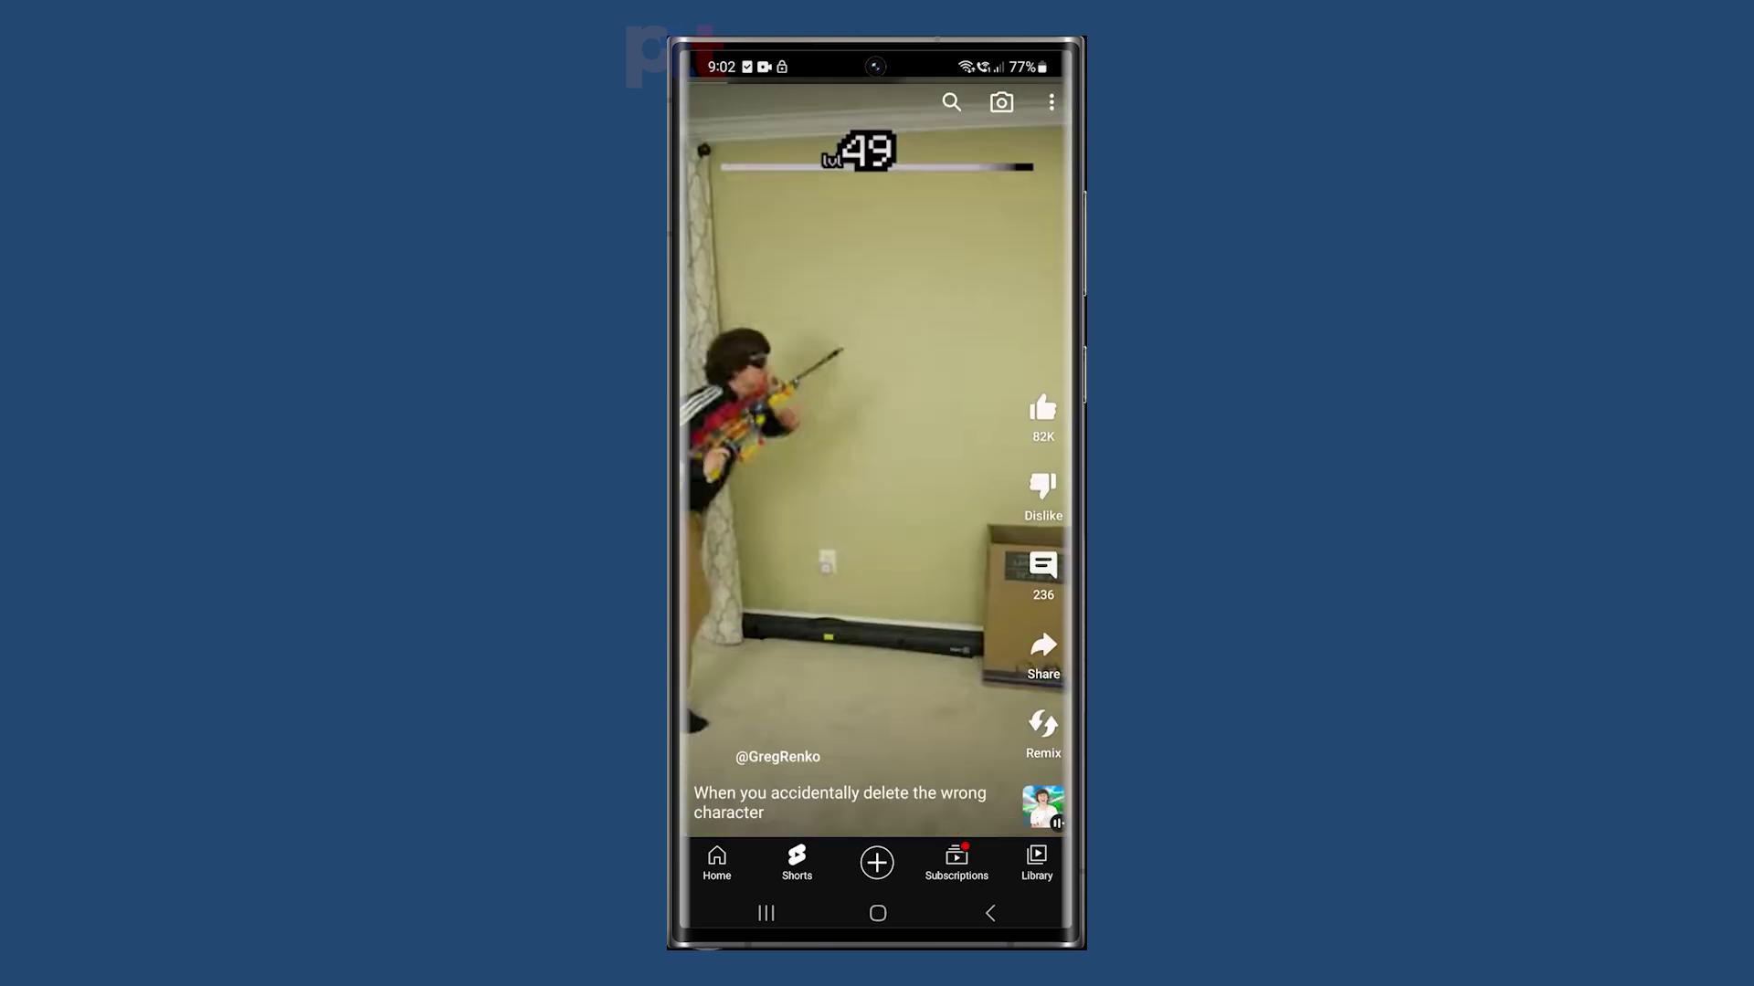
pyautogui.scroll(-1, 878, 480)
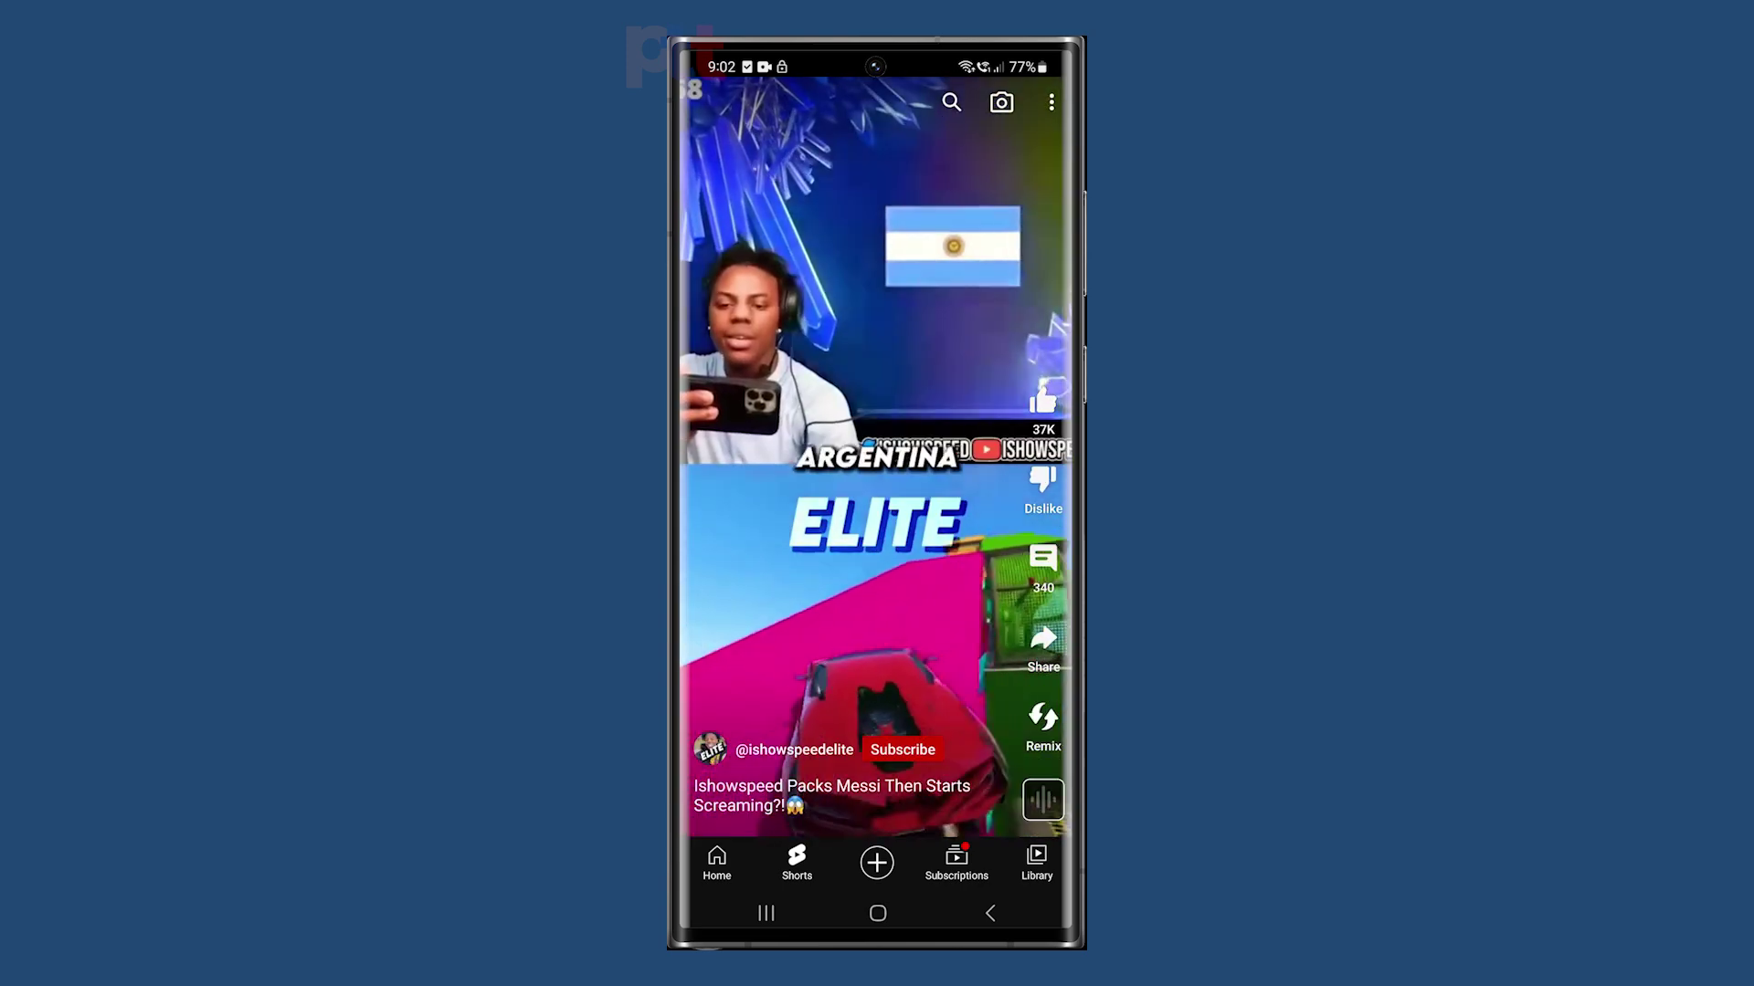
pyautogui.scroll(-1, 877, 480)
pyautogui.scroll(-1, 877, 479)
pyautogui.press('super')
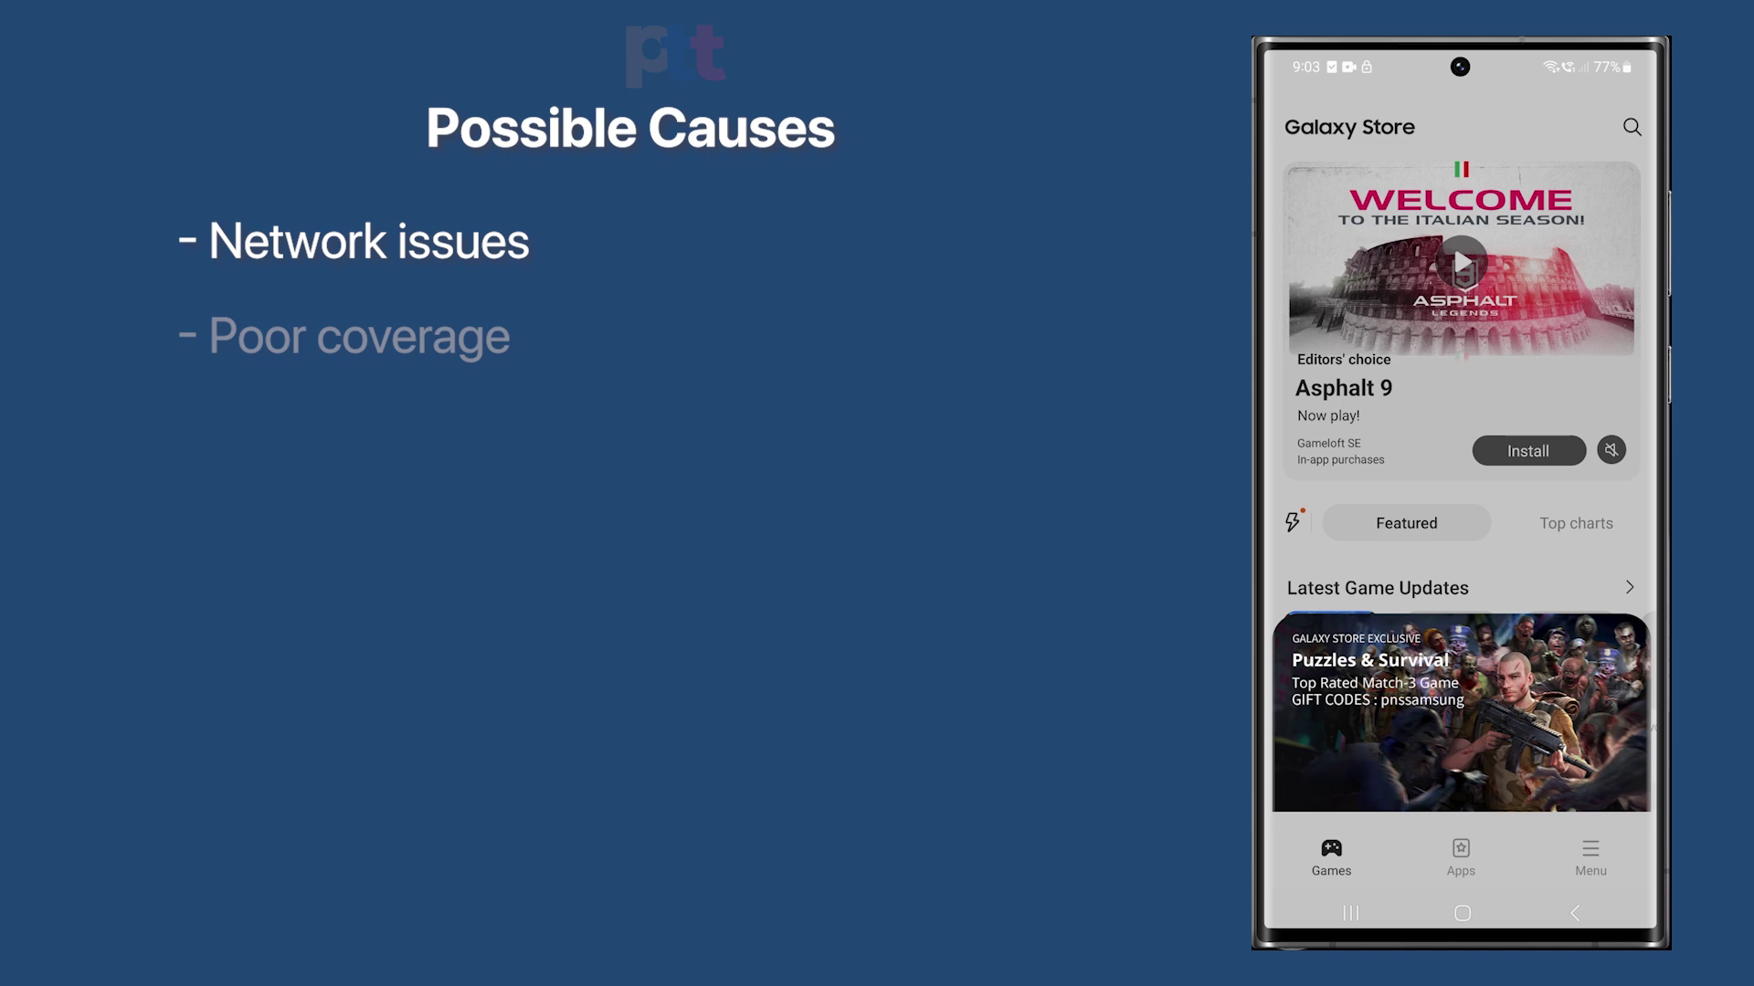
pyautogui.click(1574, 841)
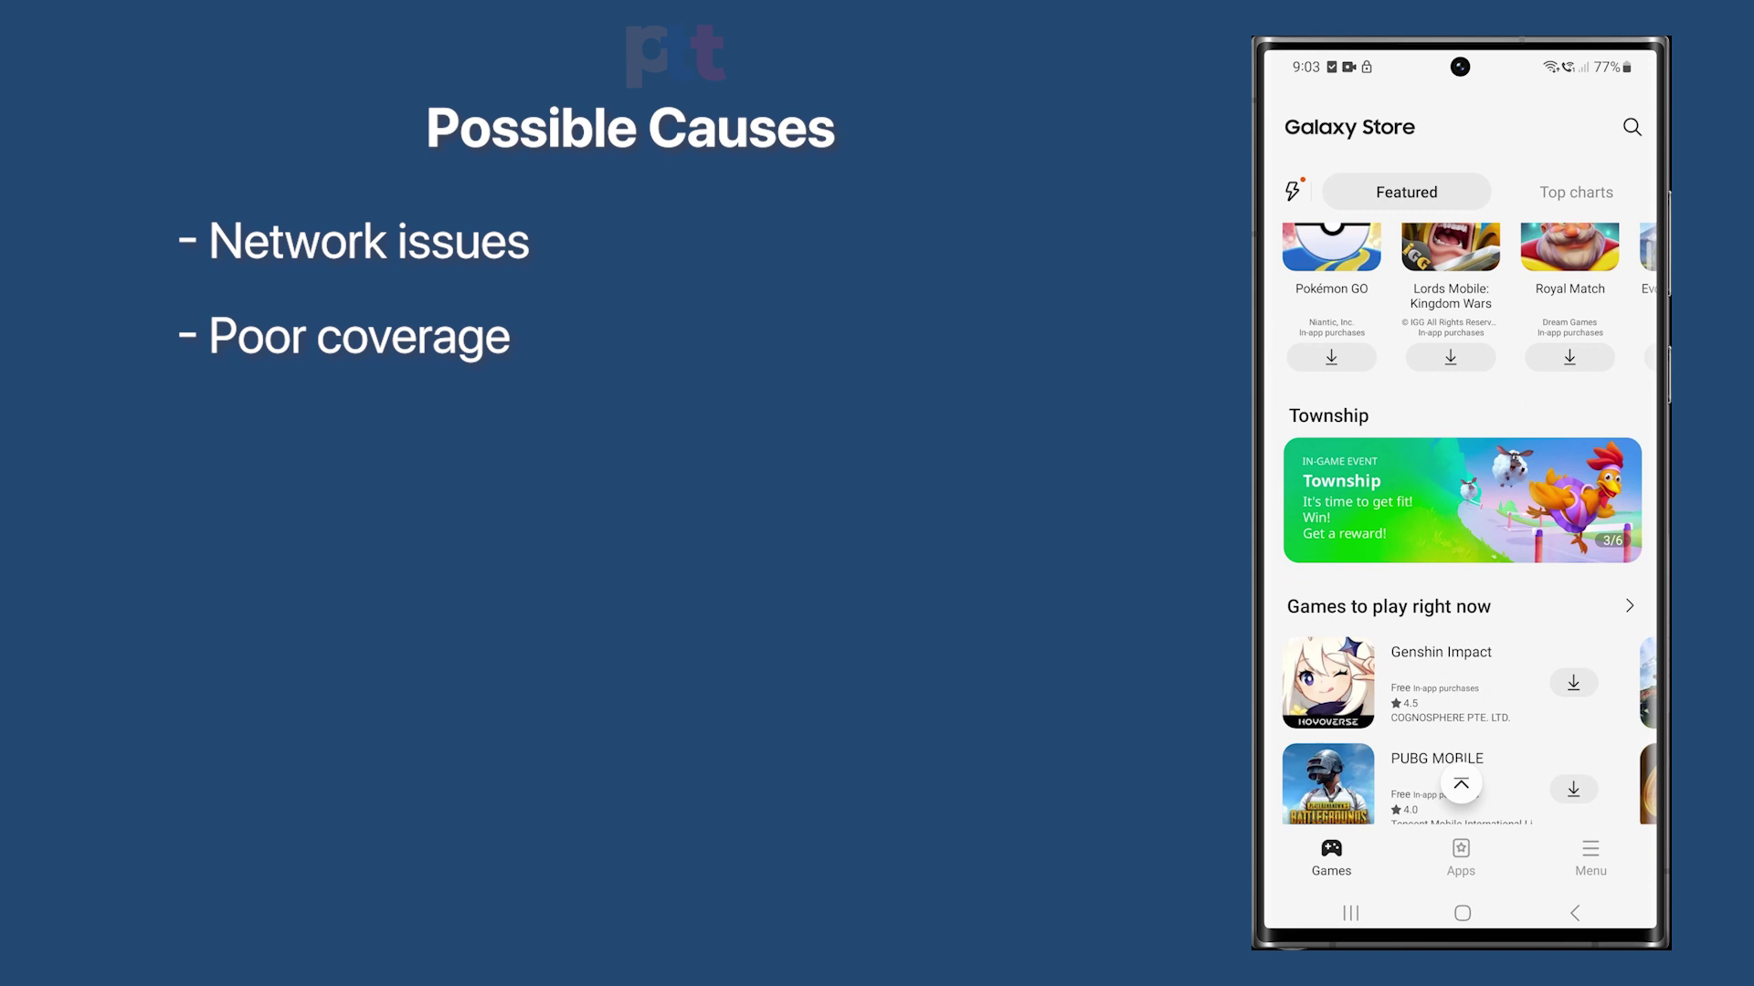
pyautogui.moveTo(1563, 685); pyautogui.dragTo(1552, 281)
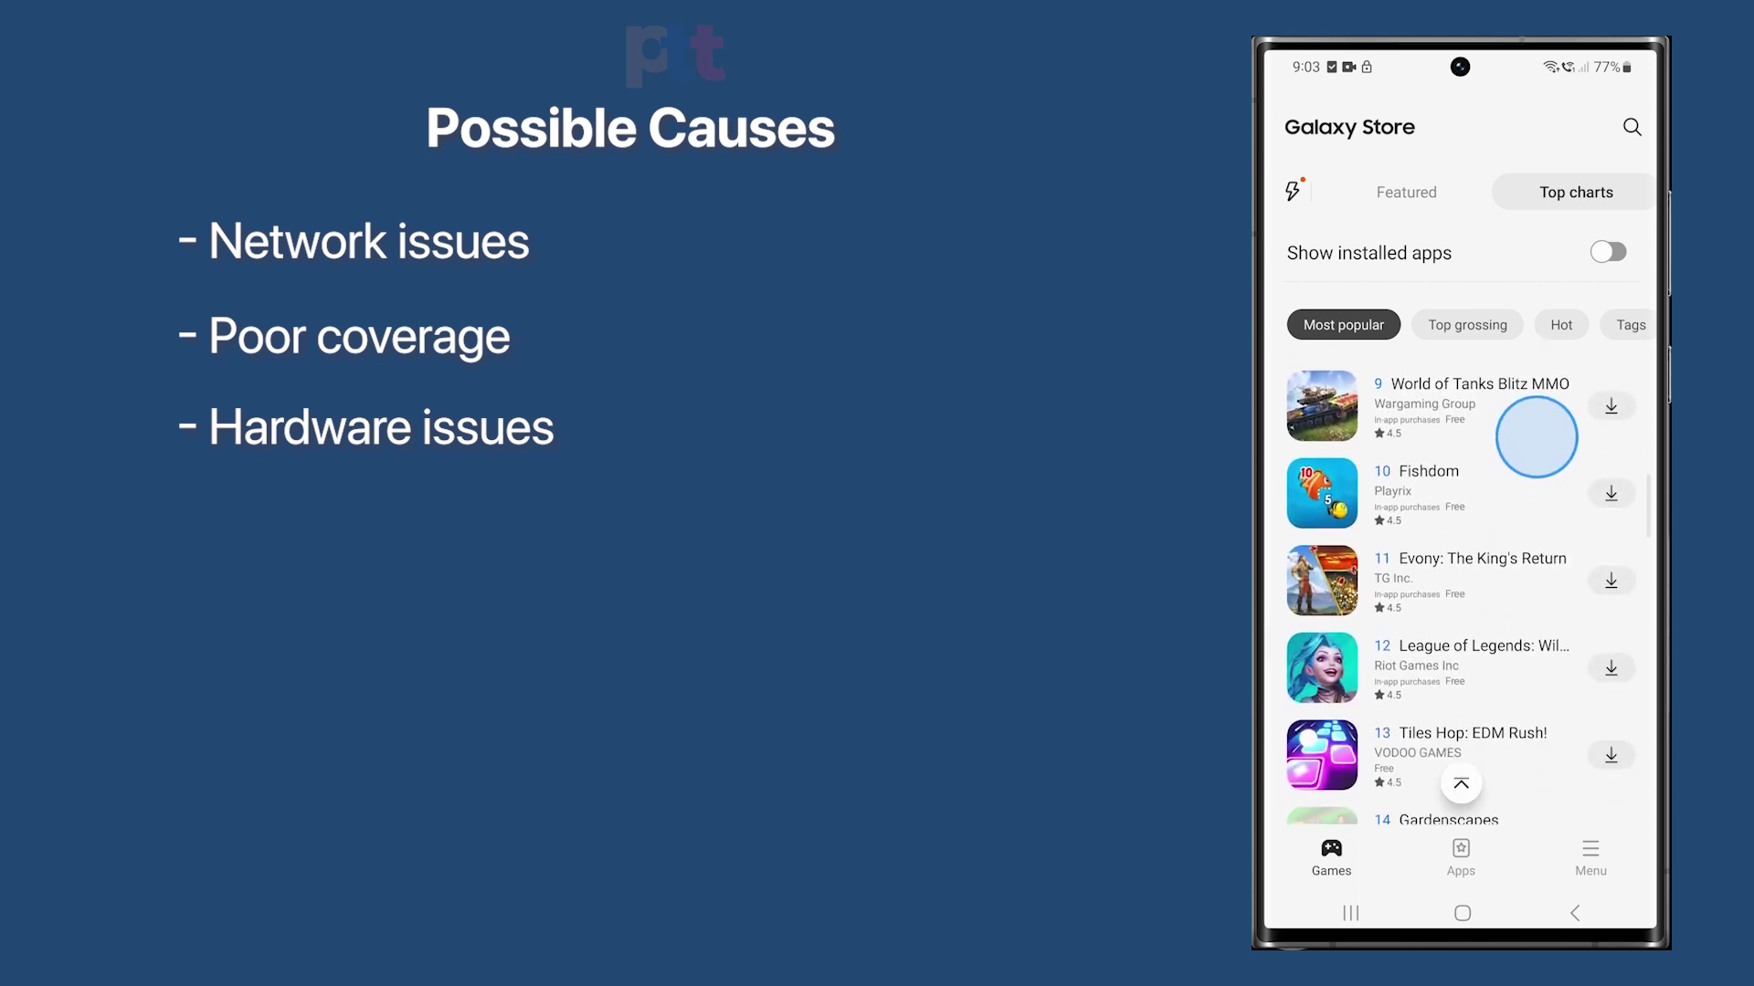
pyautogui.moveTo(1521, 712); pyautogui.dragTo(1521, 391)
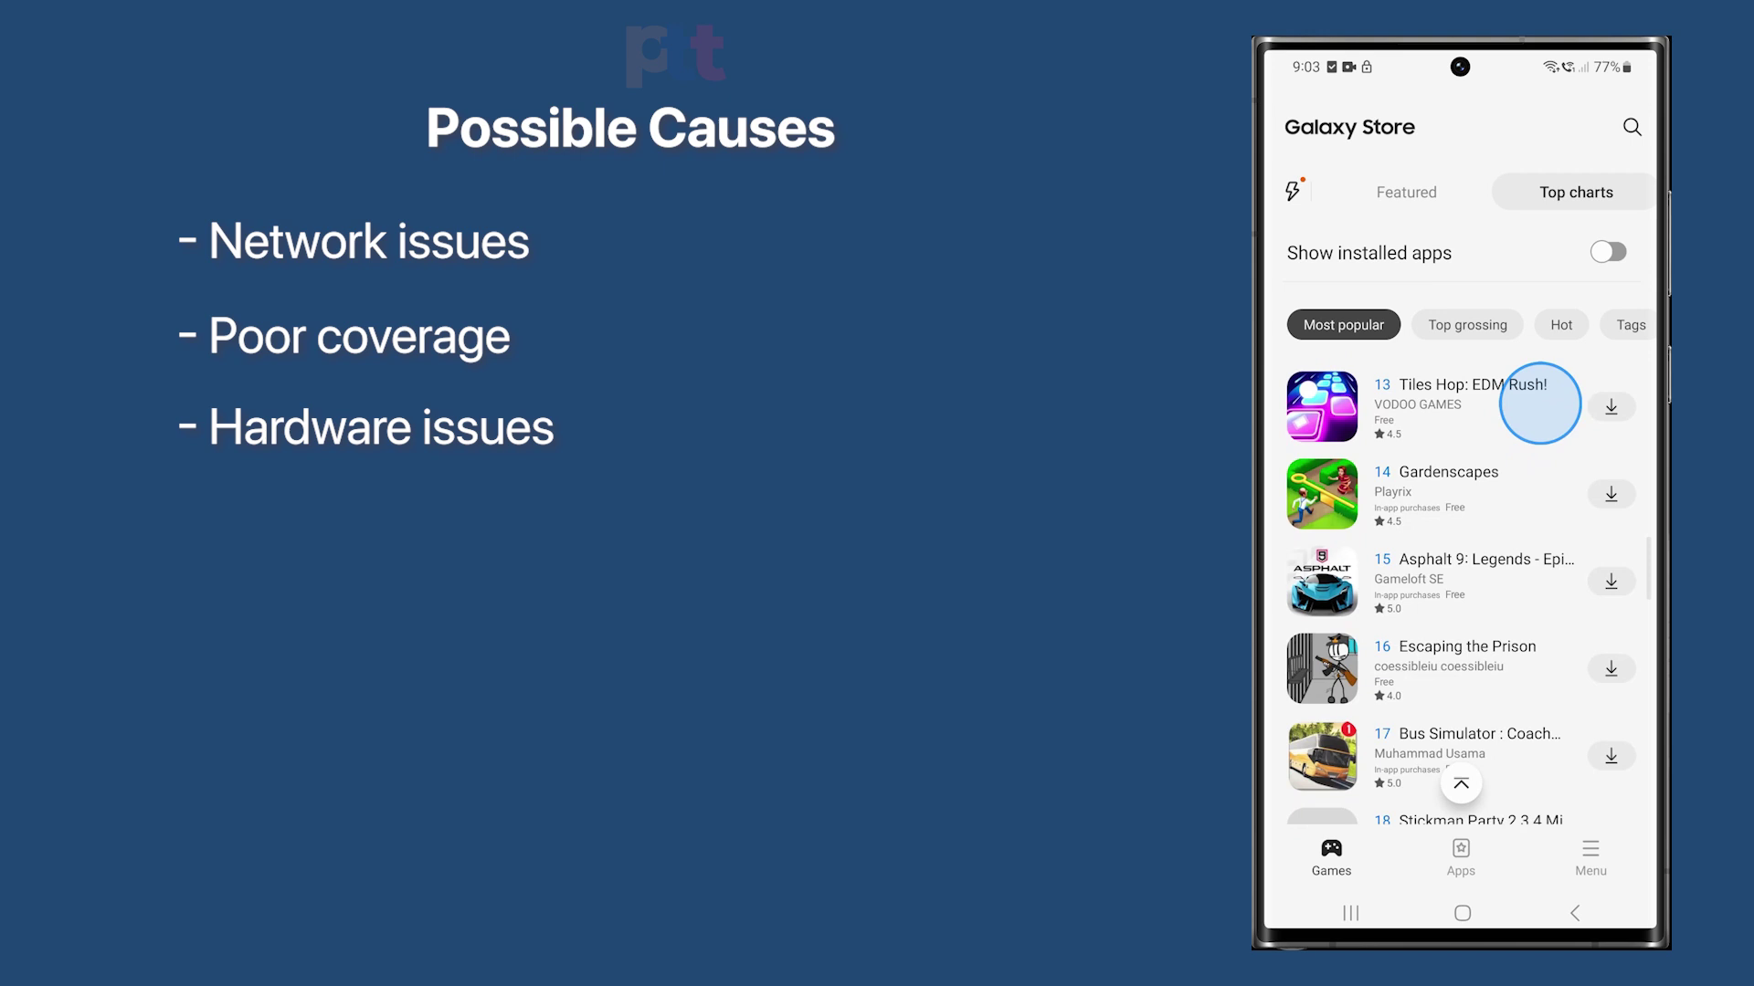
pyautogui.press('Home')
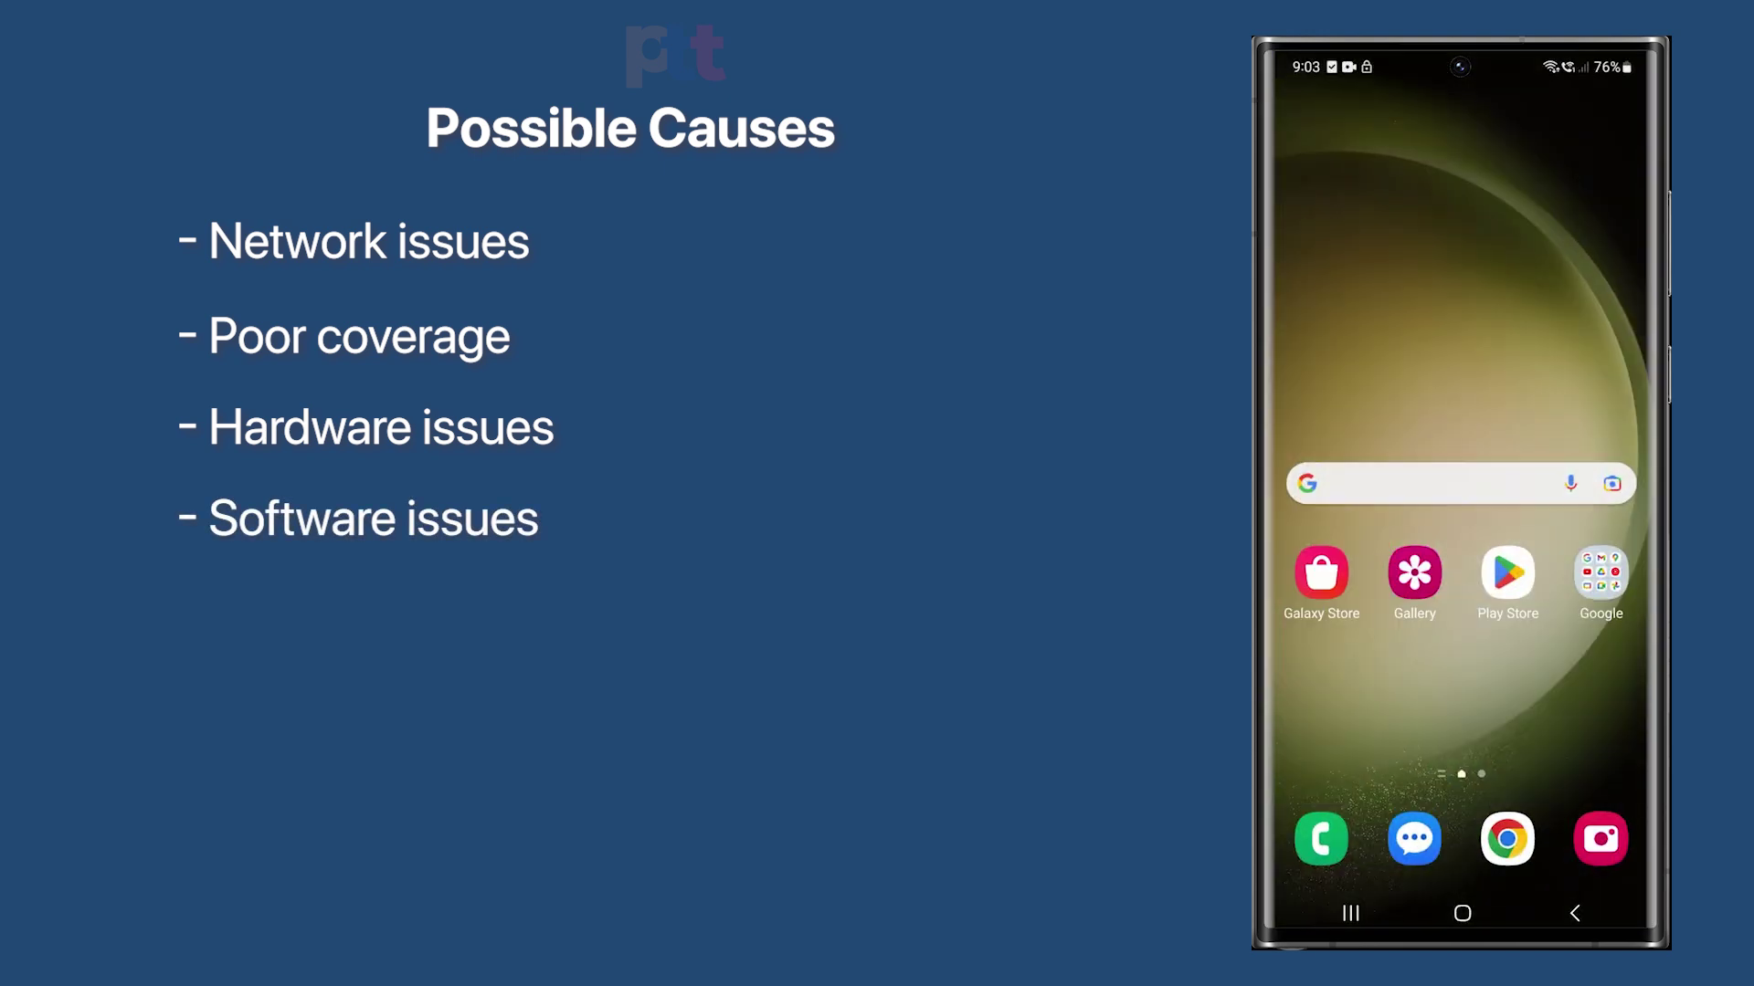
pyautogui.moveTo(1528, 696); pyautogui.dragTo(1528, 411)
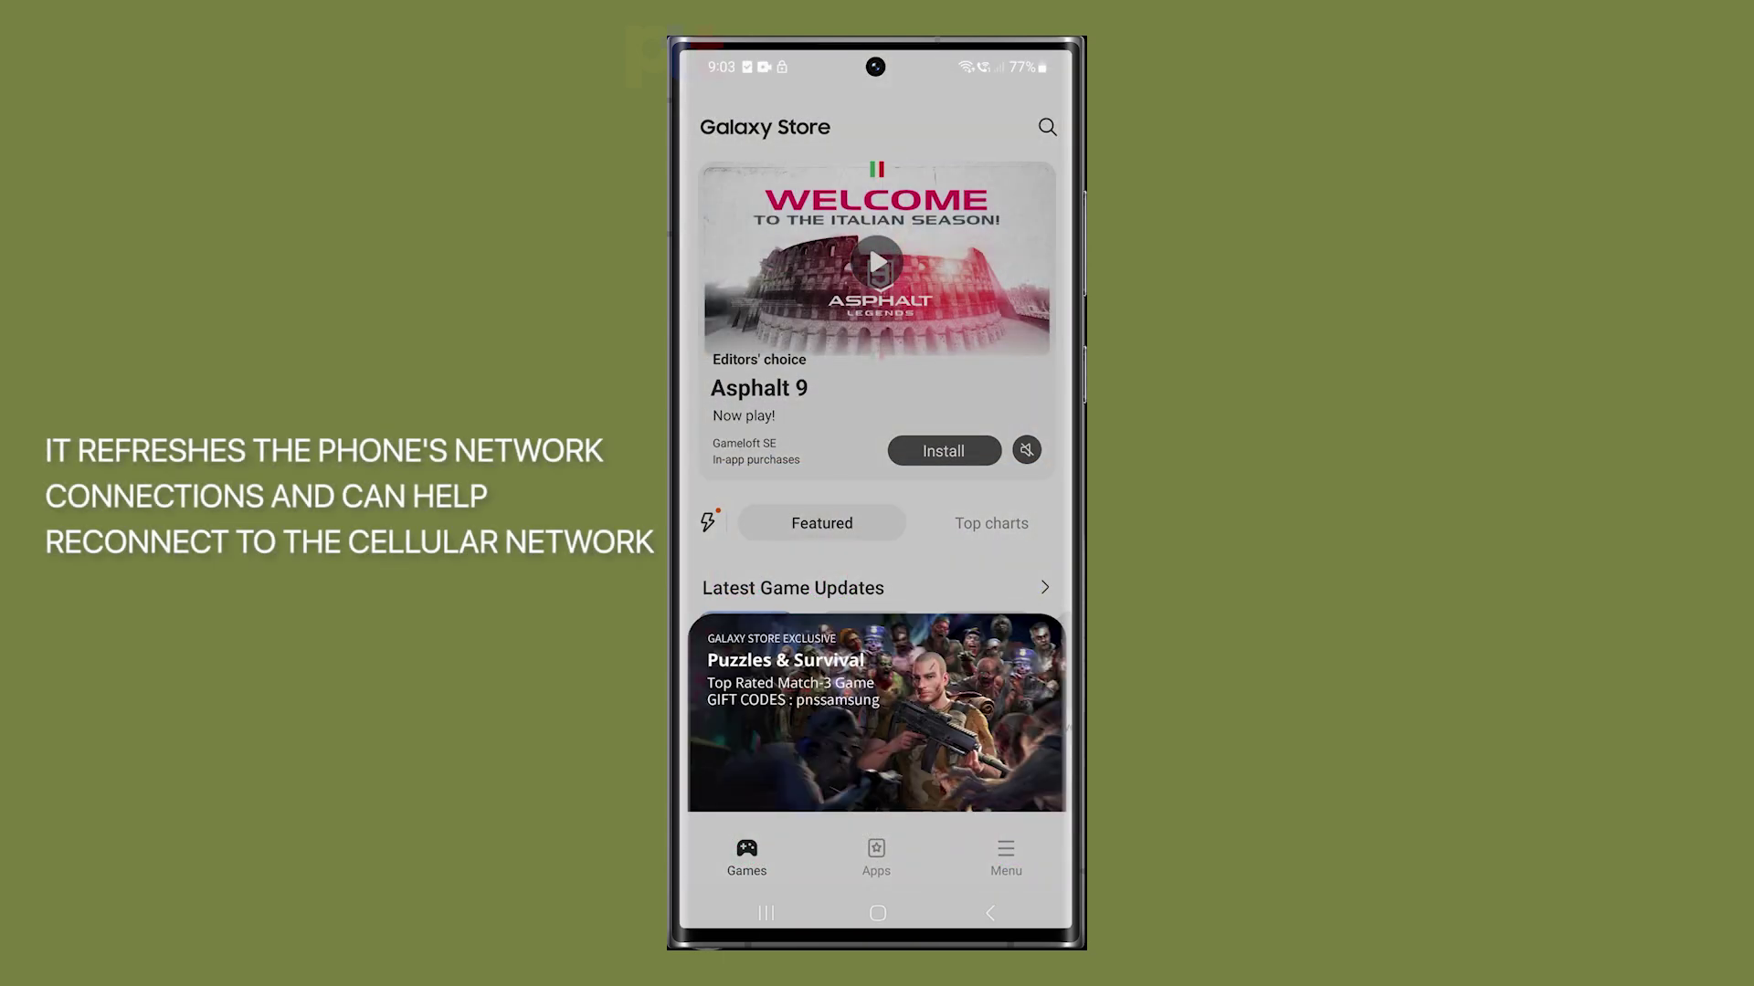
# Dismiss the Puzzles & Survival promo and power the phone off from Quick Settings.
pyautogui.click(991, 841)
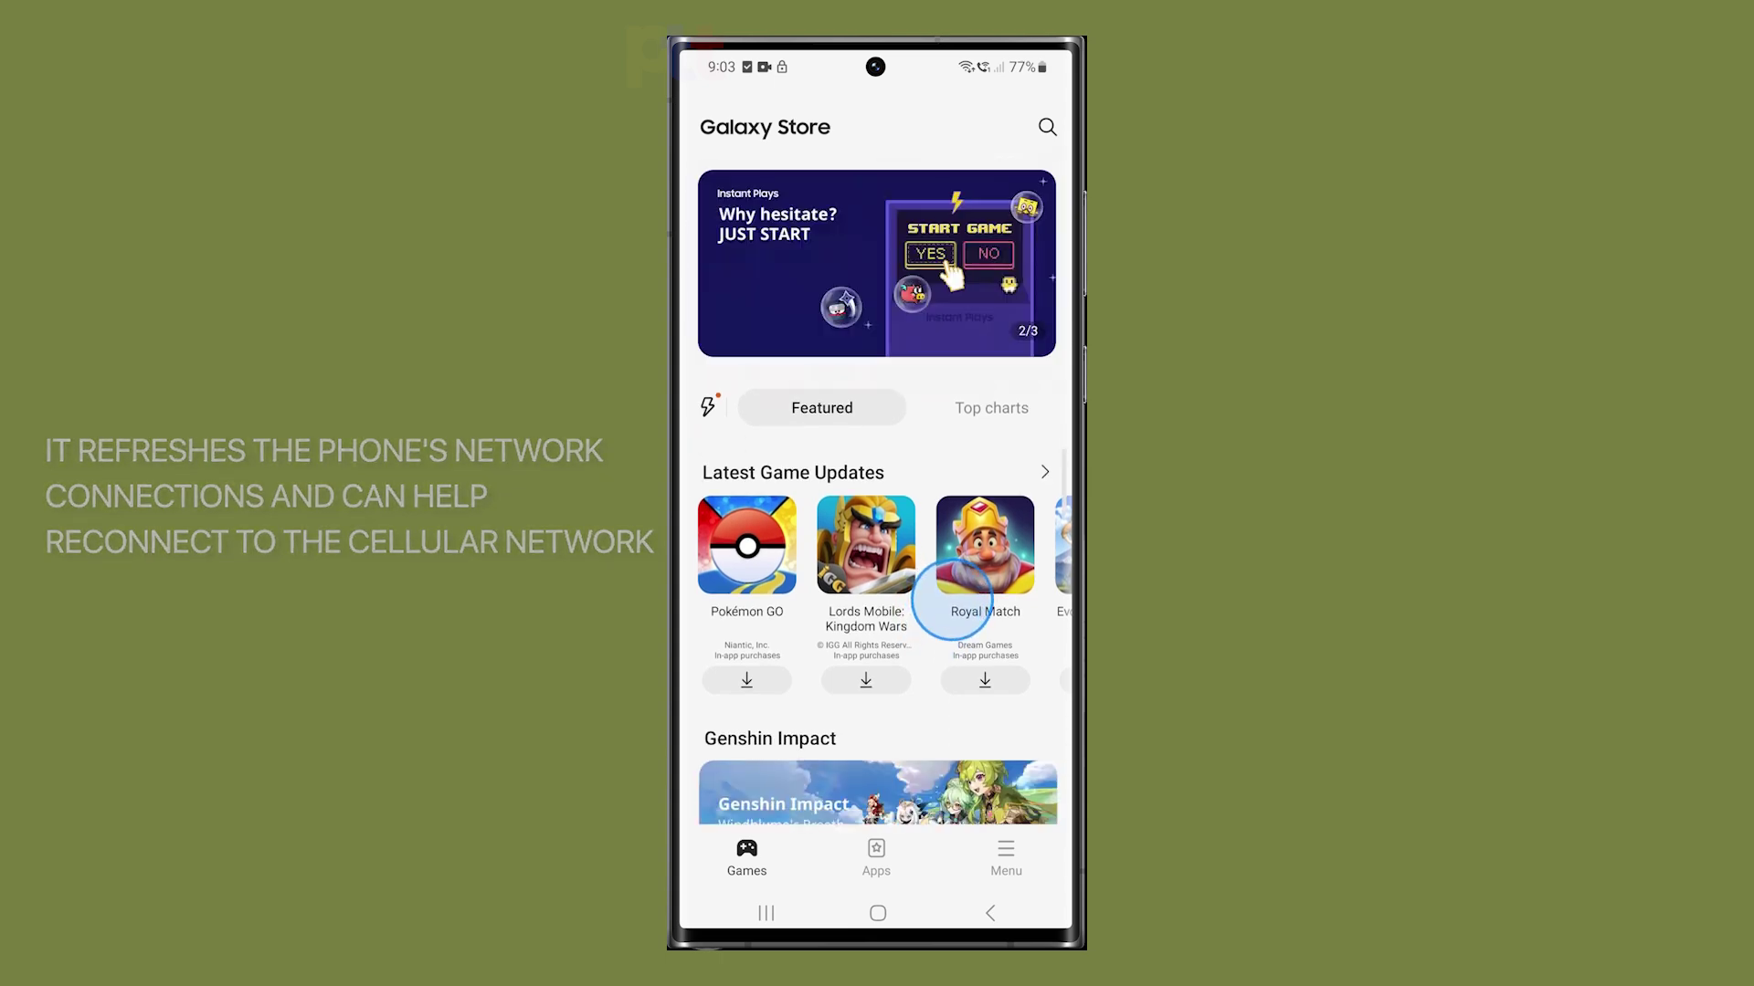
pyautogui.scroll(-5, 977, 616)
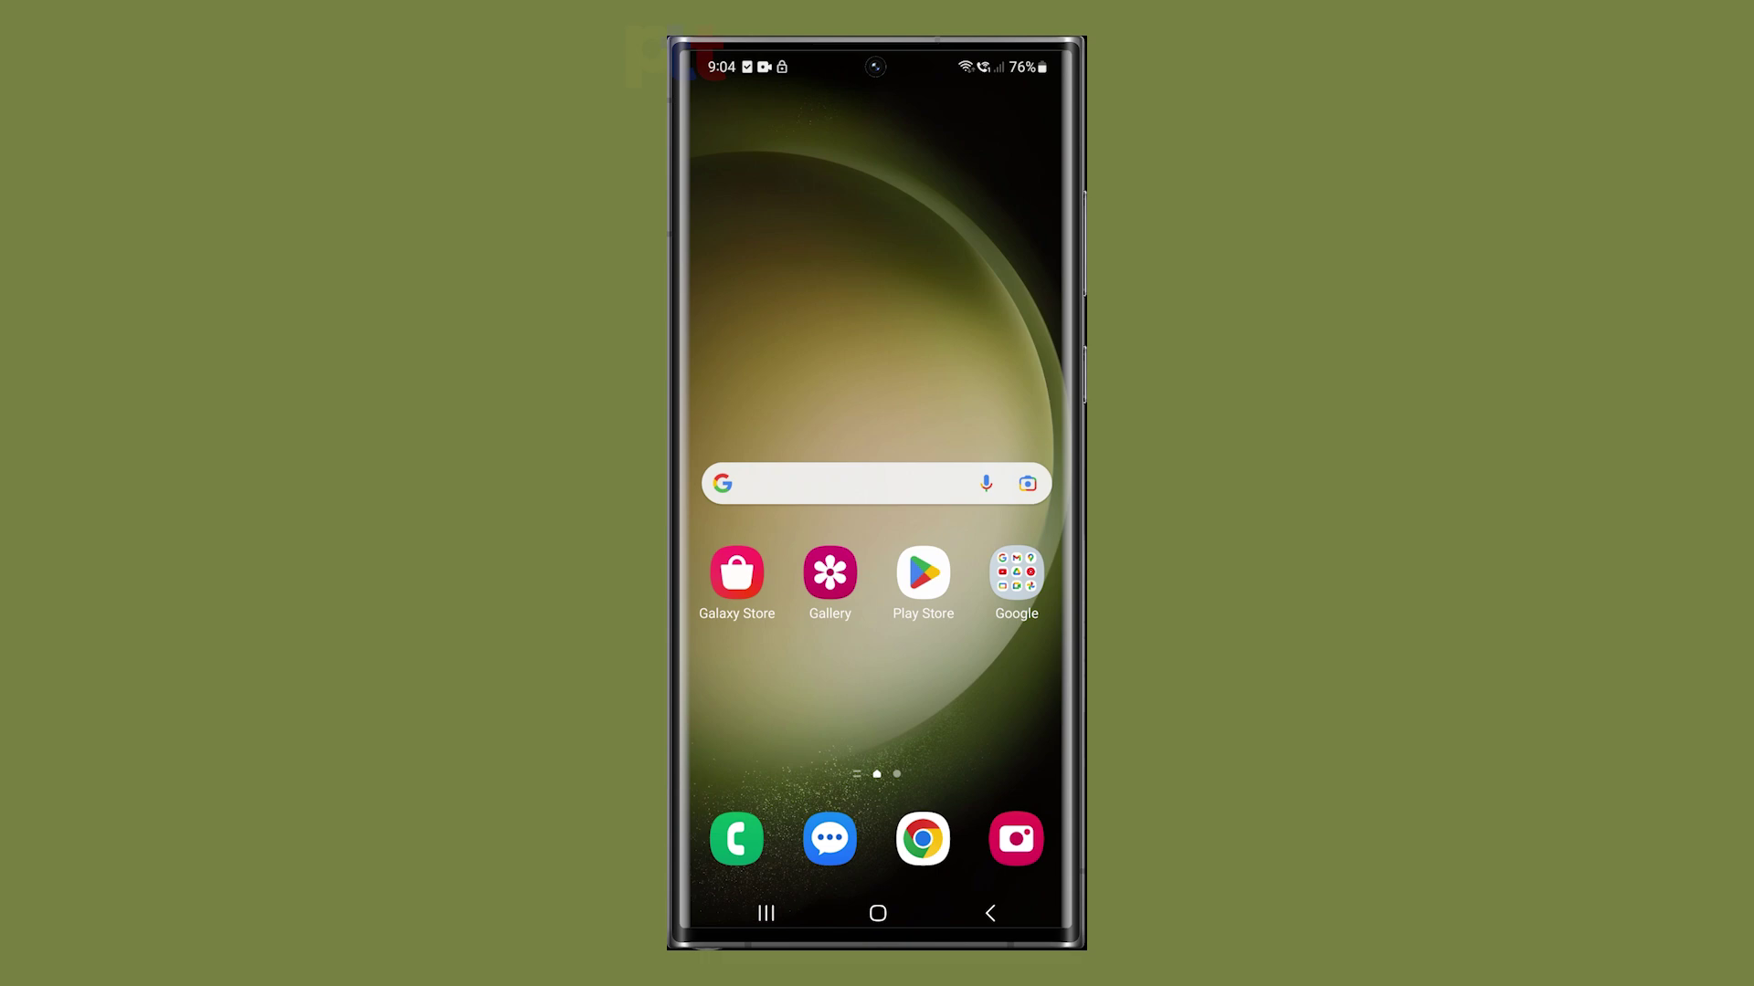
pyautogui.moveTo(877, 65); pyautogui.dragTo(877, 548)
pyautogui.moveTo(876, 137); pyautogui.dragTo(877, 617)
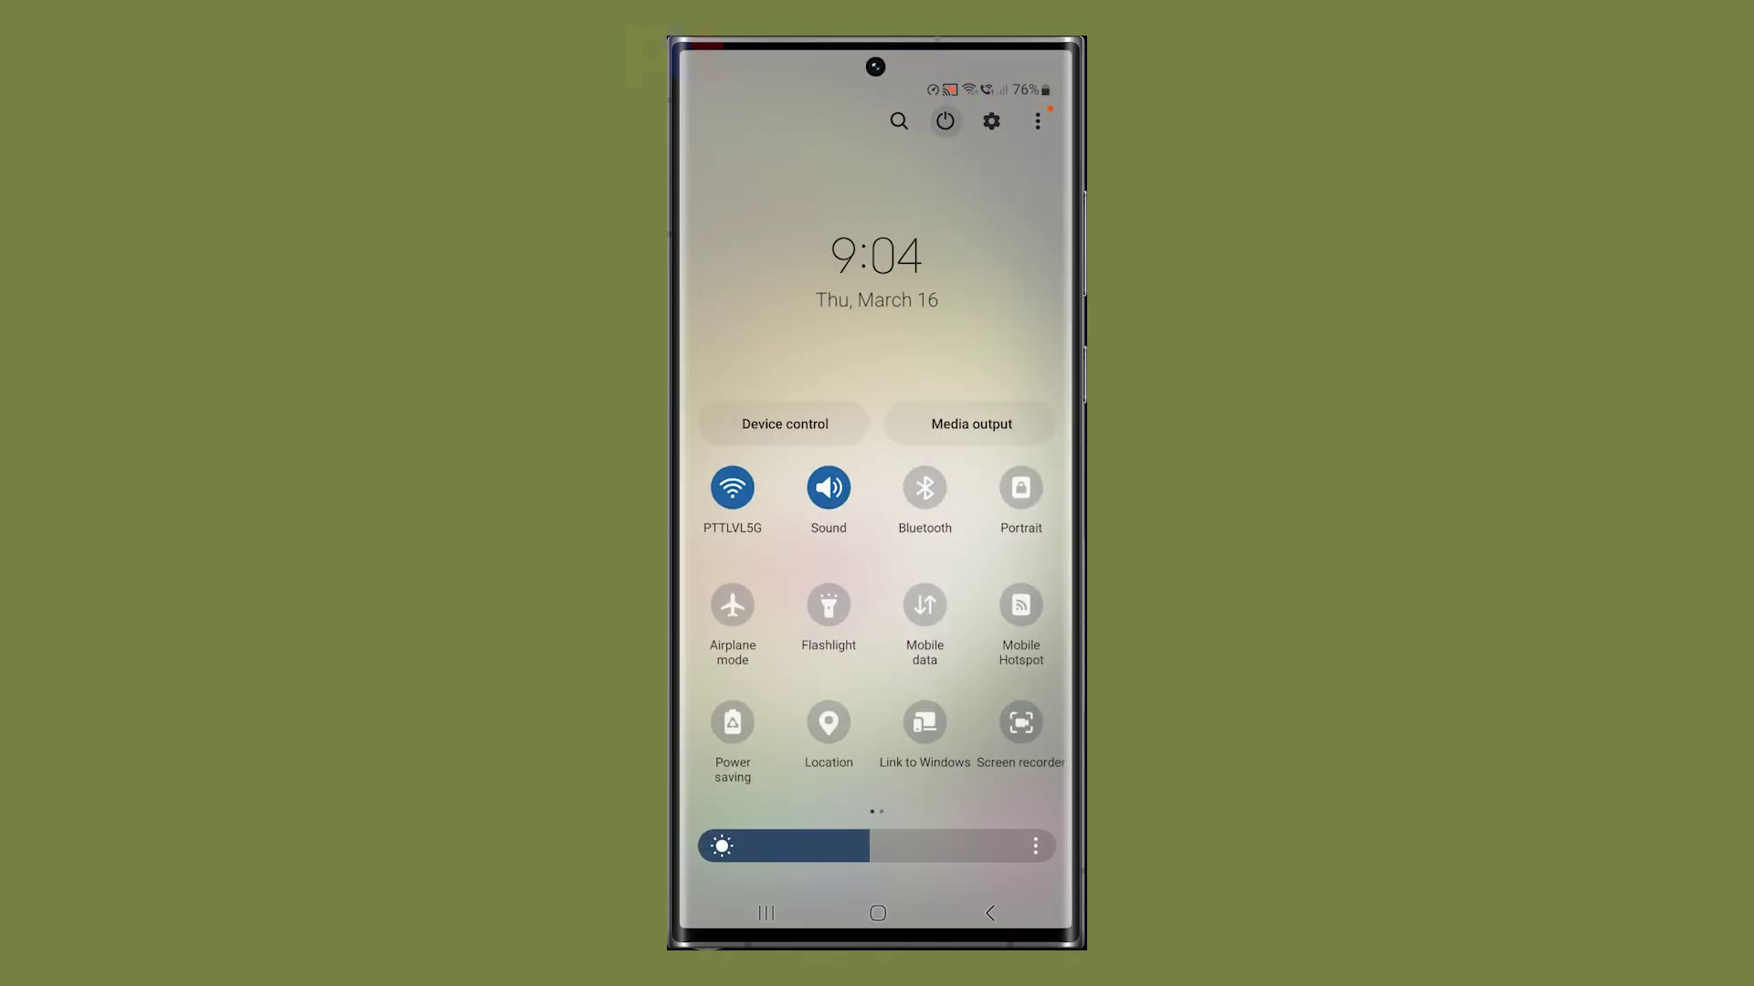
pyautogui.click(945, 121)
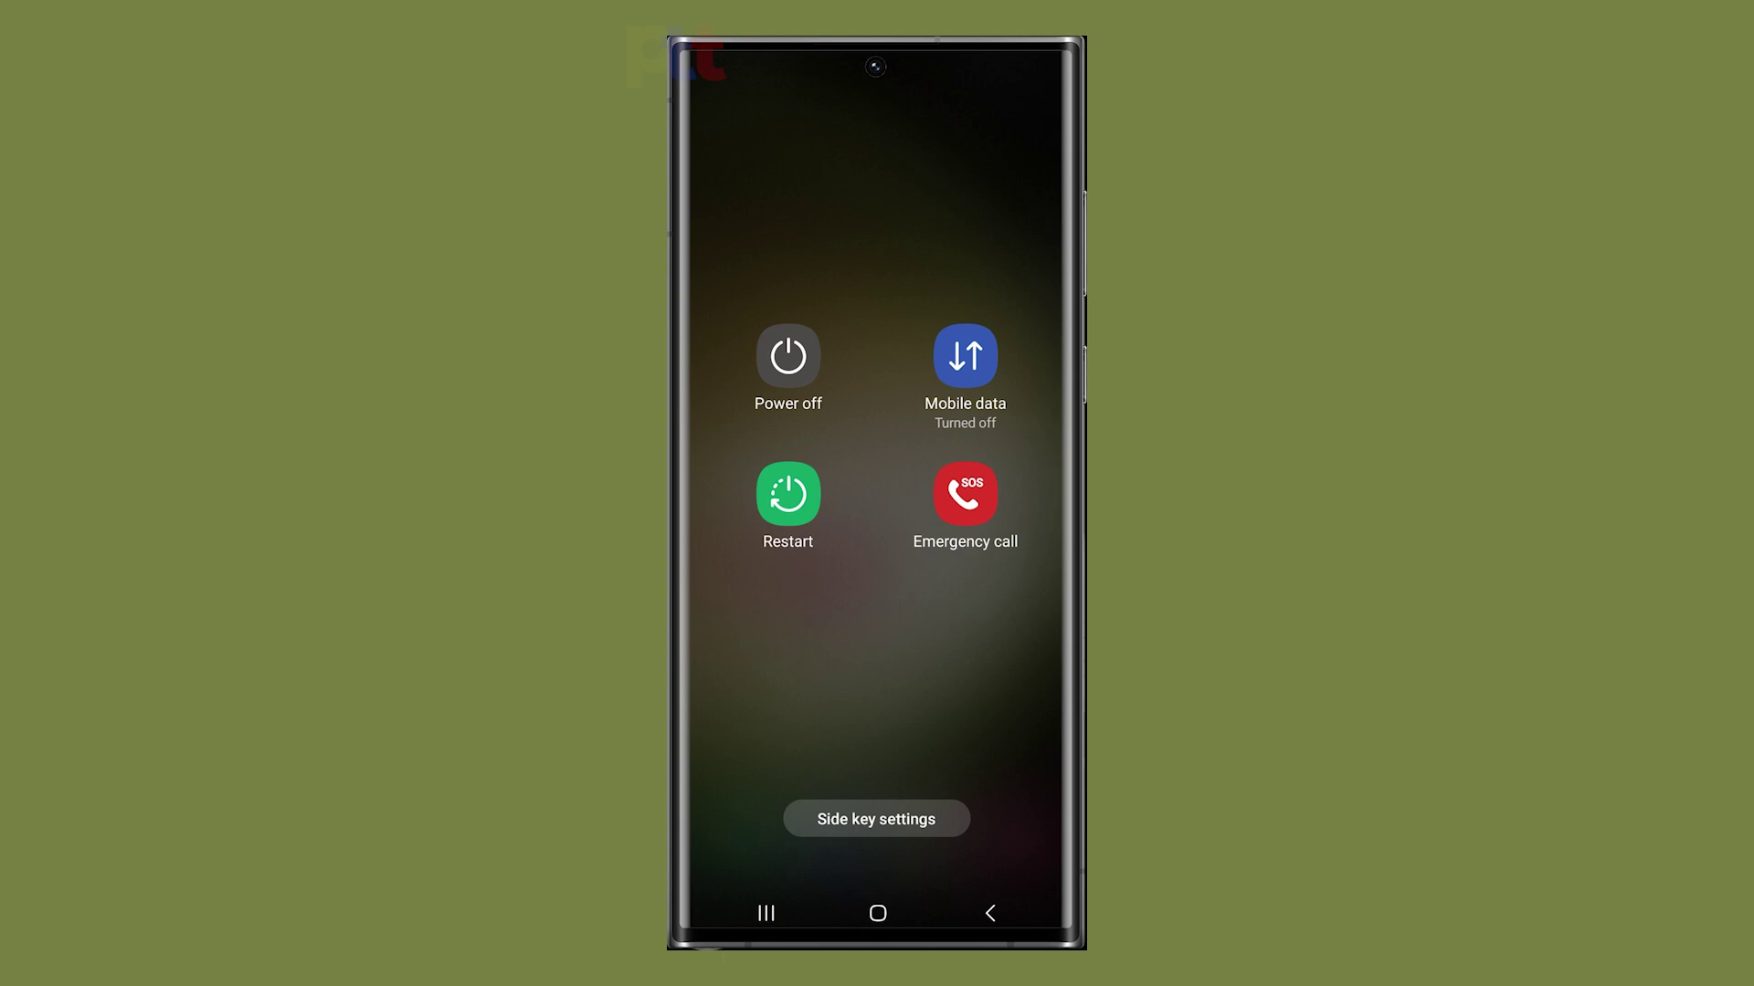
pyautogui.click(788, 356)
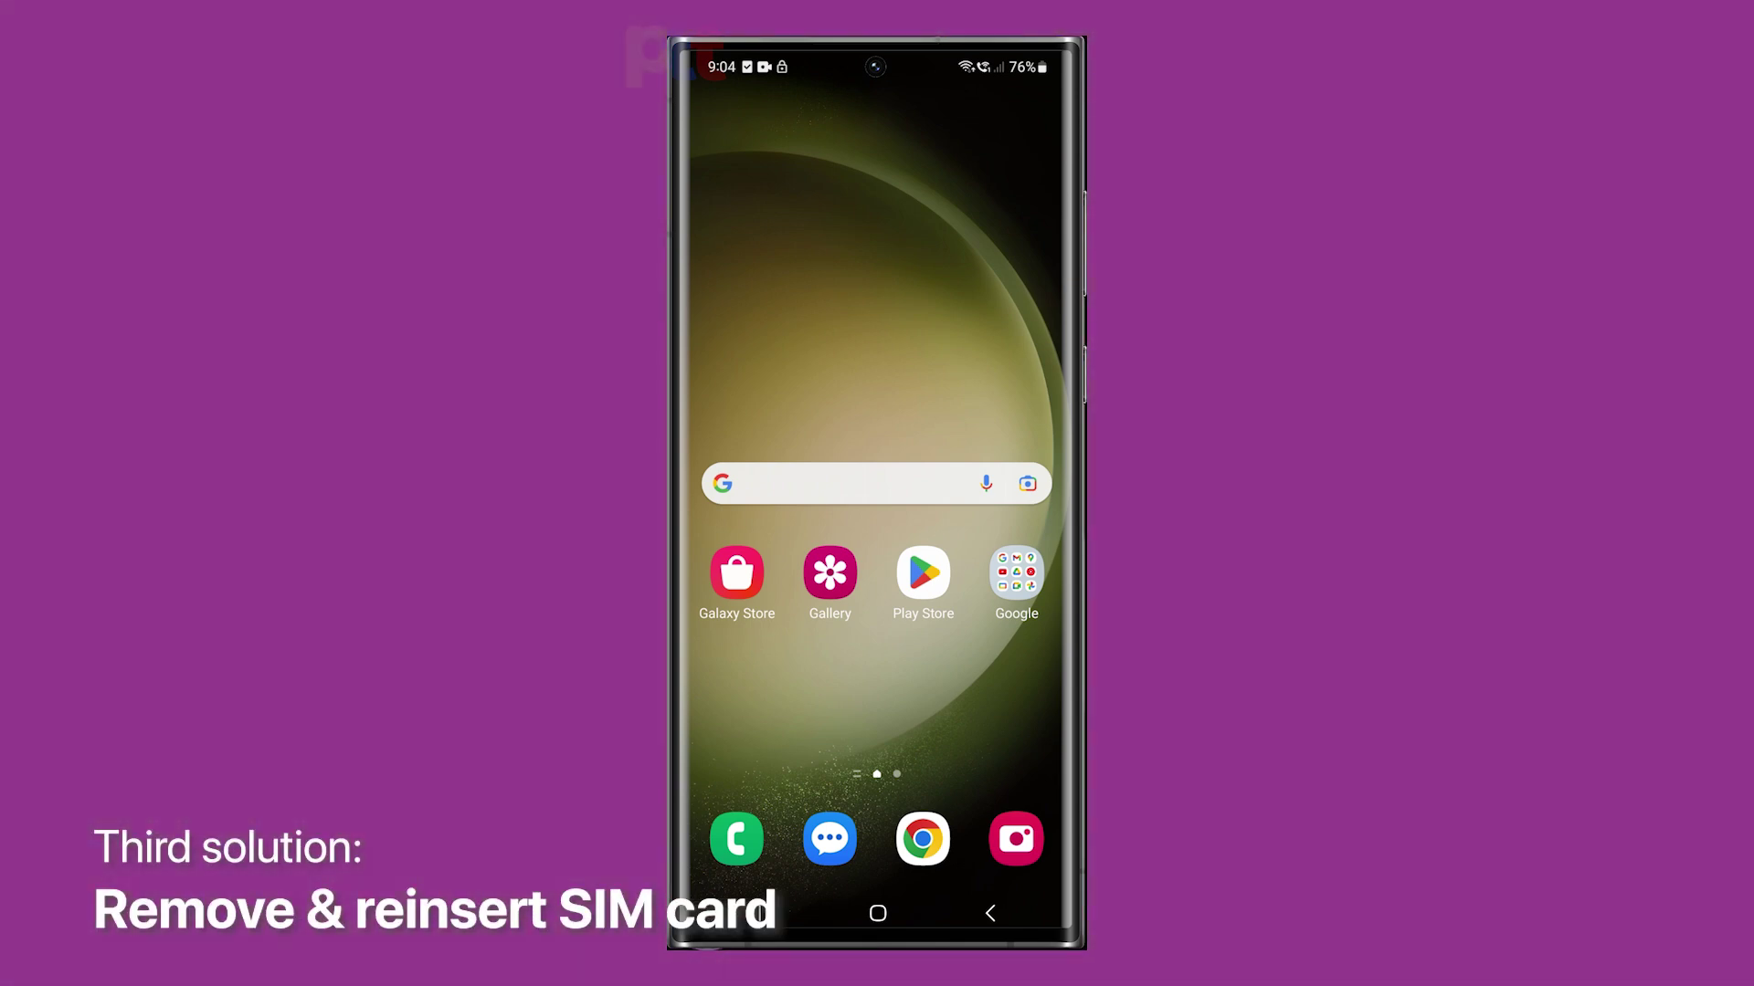
pyautogui.moveTo(1009, 714); pyautogui.dragTo(1010, 412)
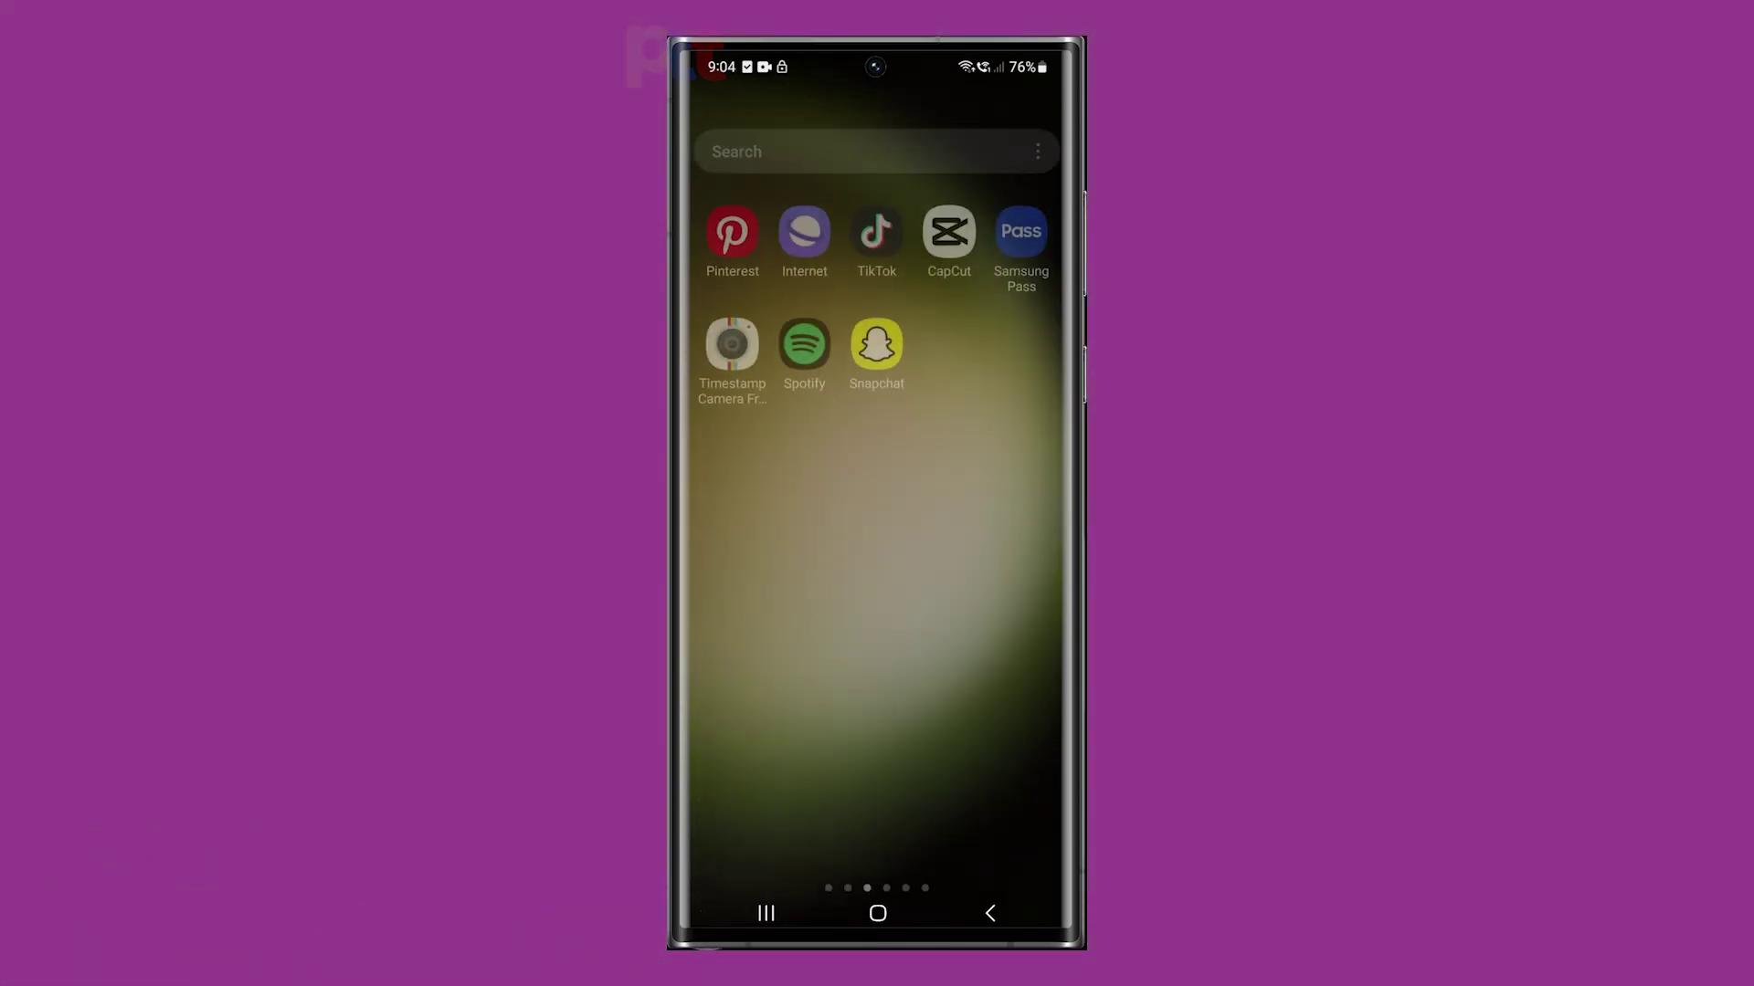
pyautogui.moveTo(905, 644); pyautogui.dragTo(1041, 645)
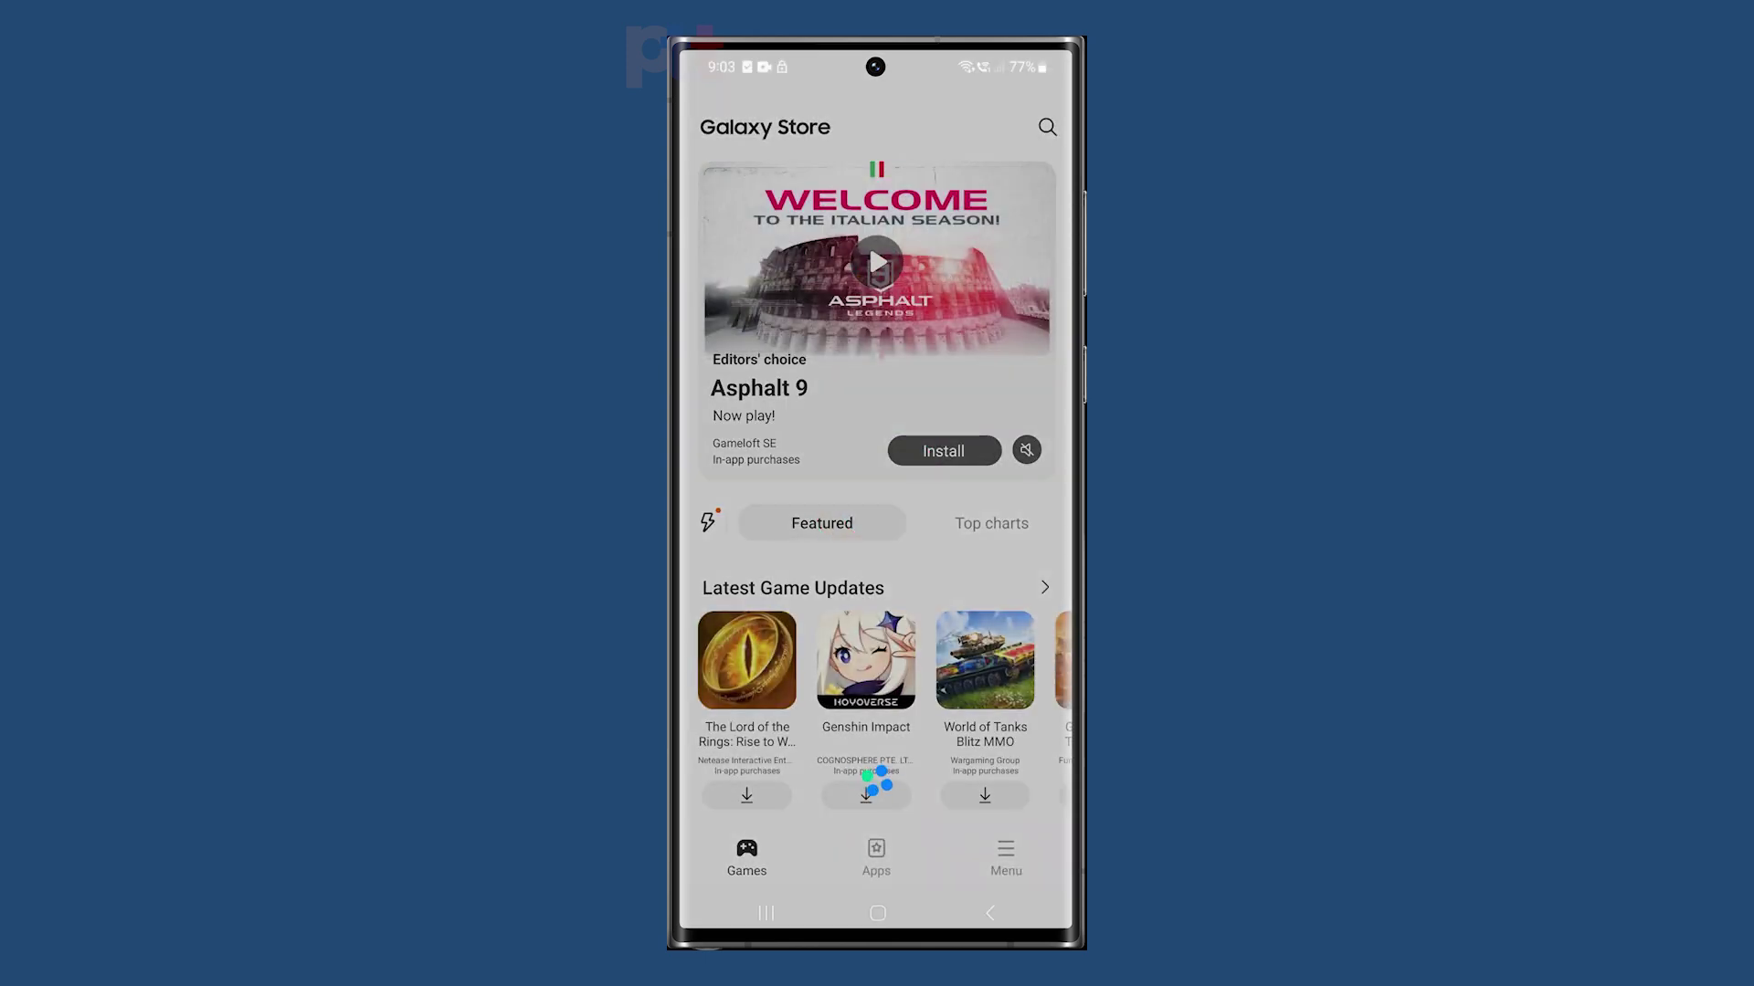
# Close the Puzzles & Survival promo and swipe up to the installed-apps list.
pyautogui.click(990, 842)
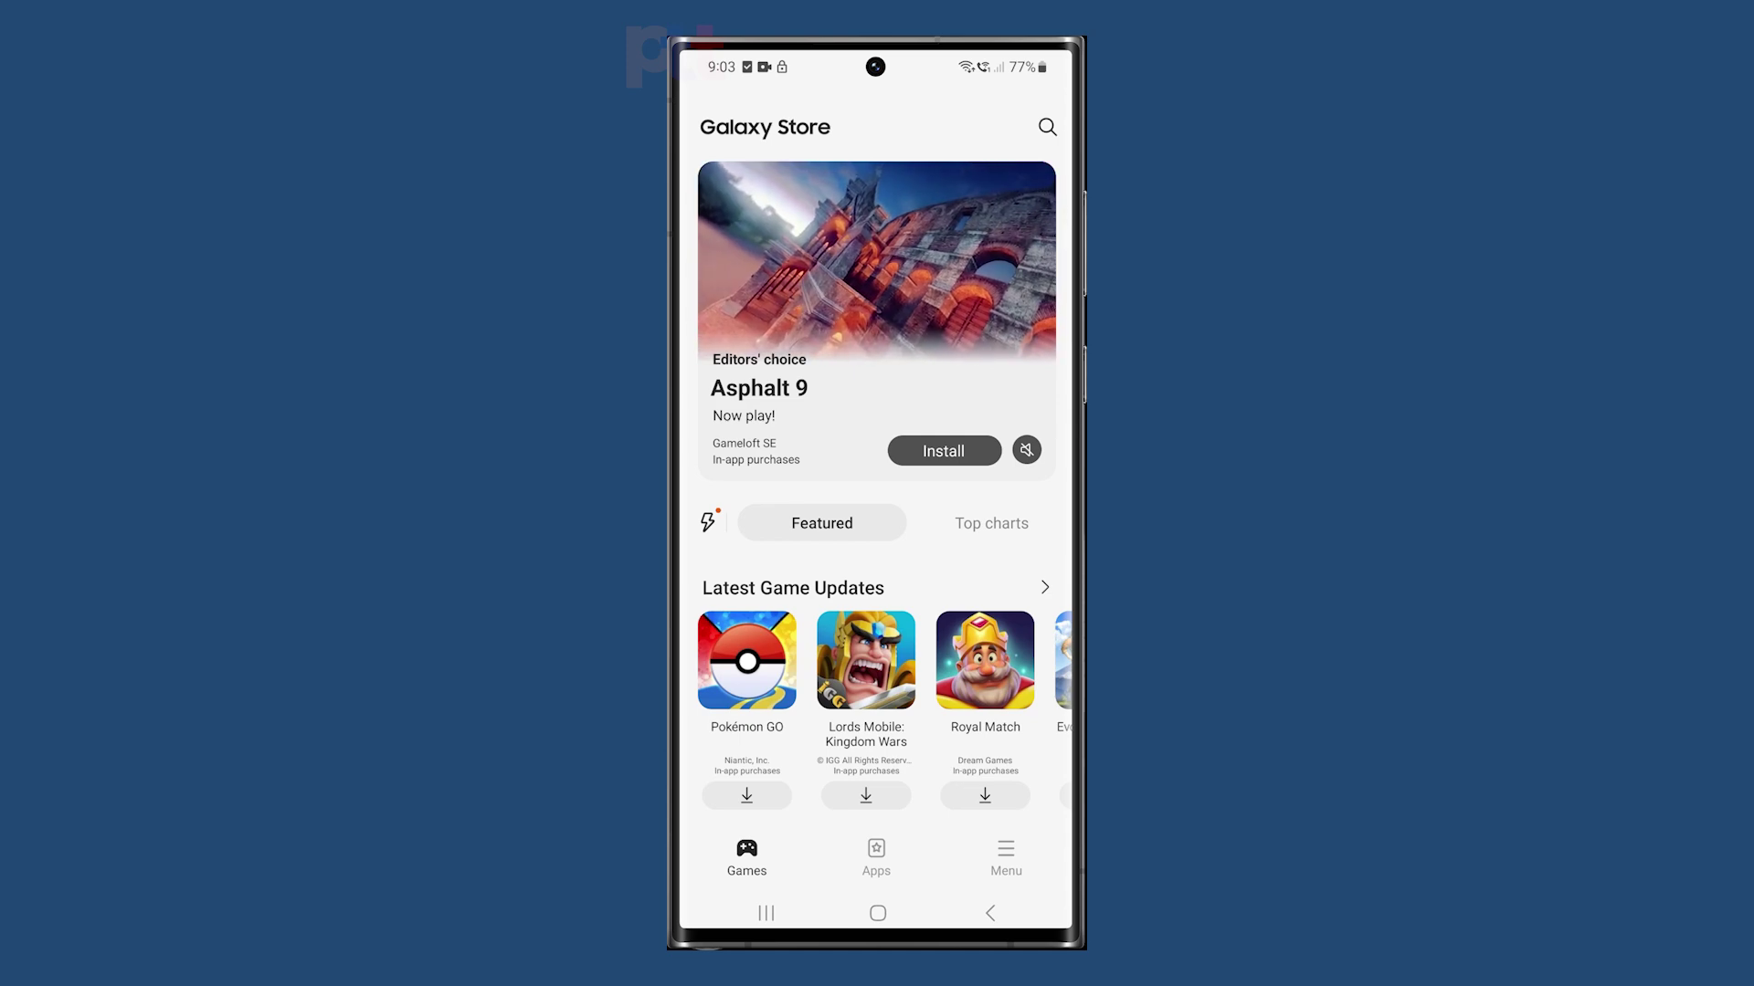
pyautogui.moveTo(983, 713); pyautogui.dragTo(984, 329)
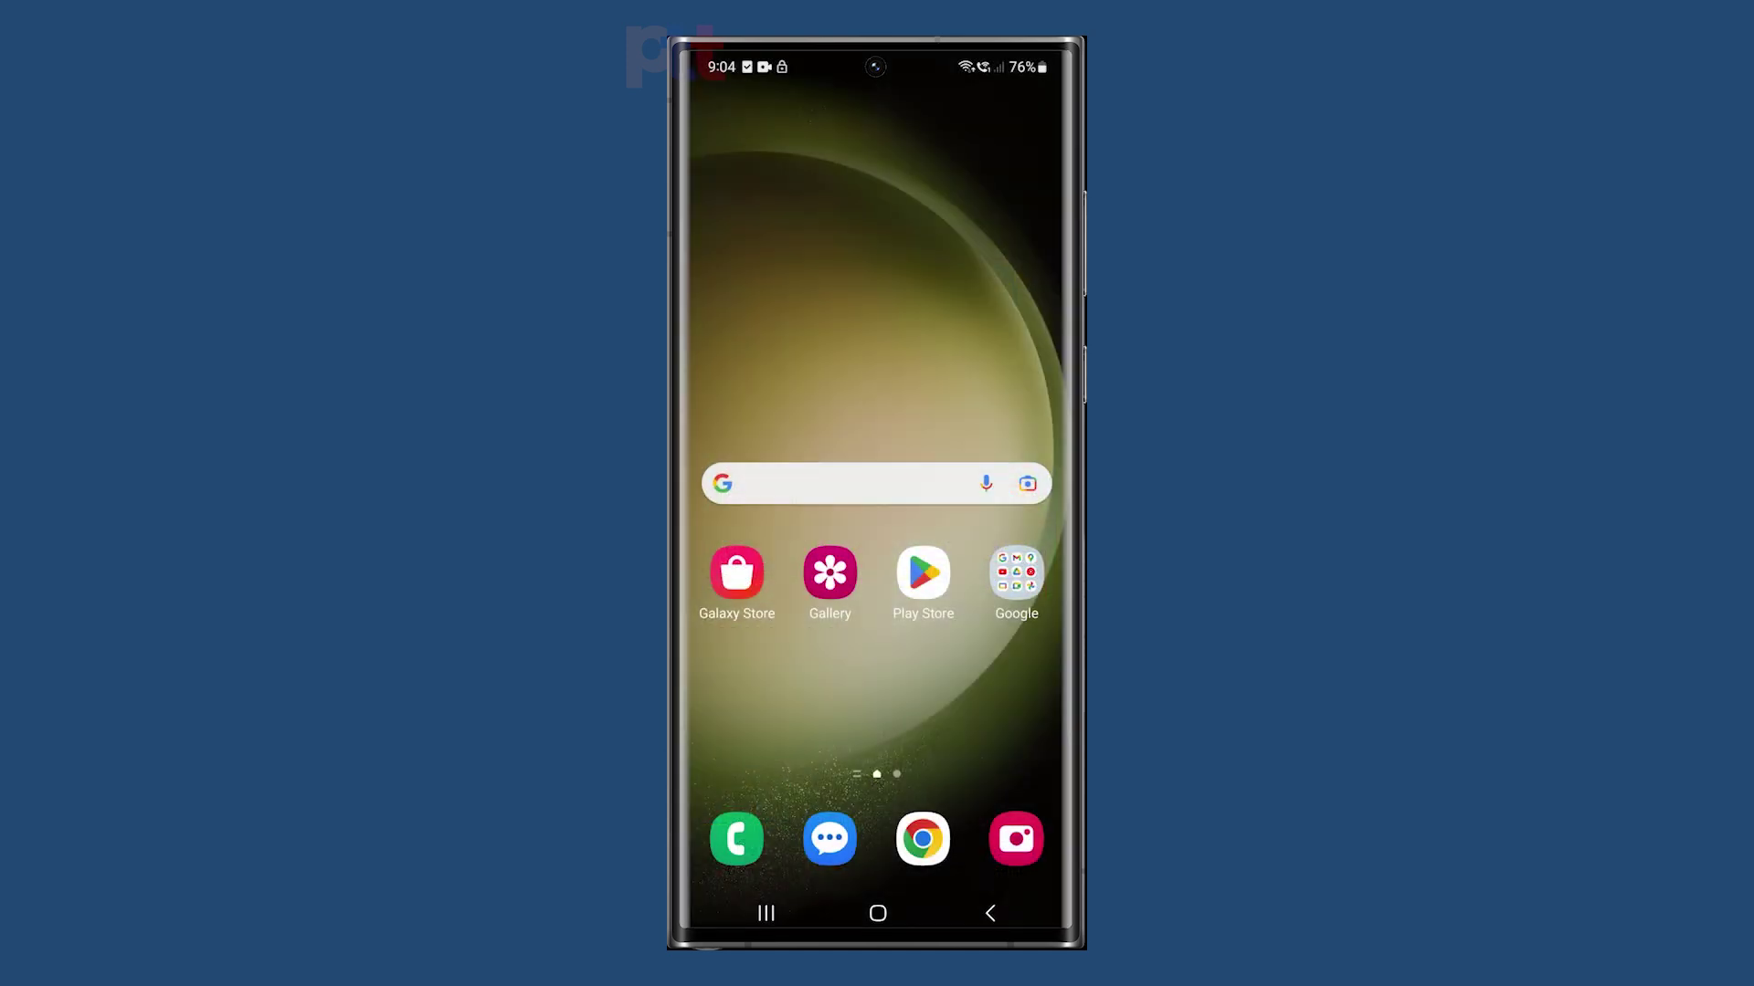
pyautogui.moveTo(877, 685); pyautogui.dragTo(877, 343)
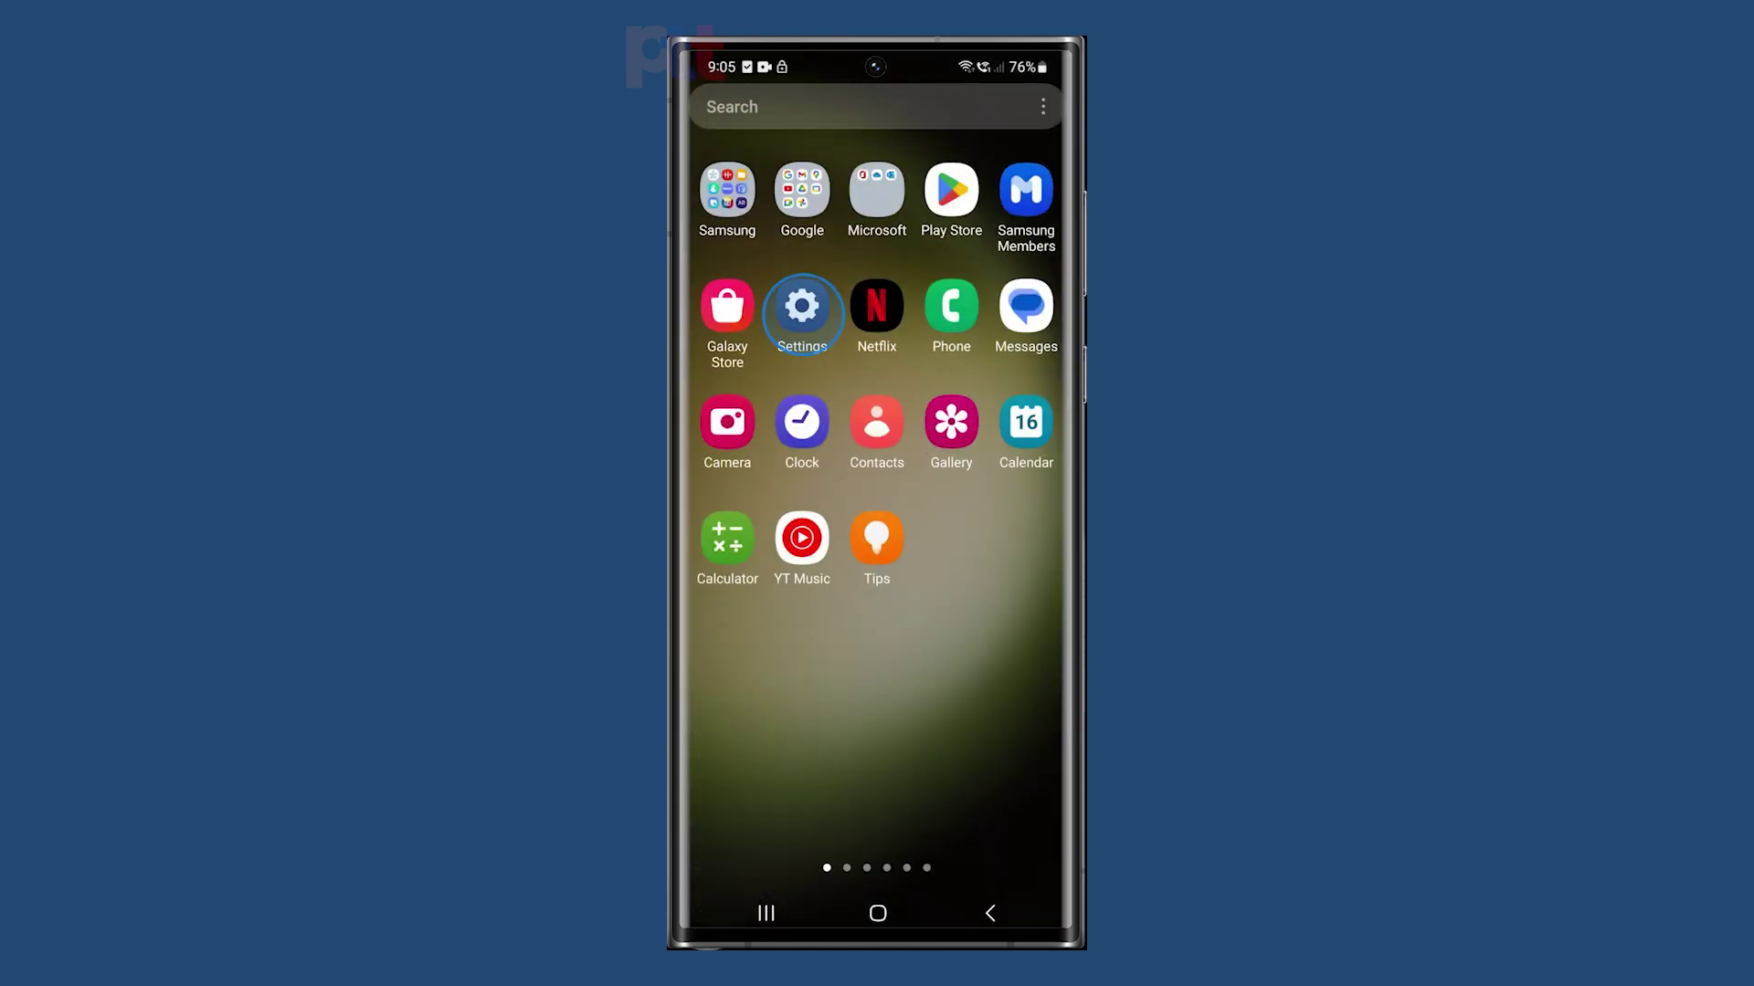
# Start downloading the One UI 5.1 update from Settings > Software update.
pyautogui.click(802, 308)
pyautogui.scroll(-10, 877, 616)
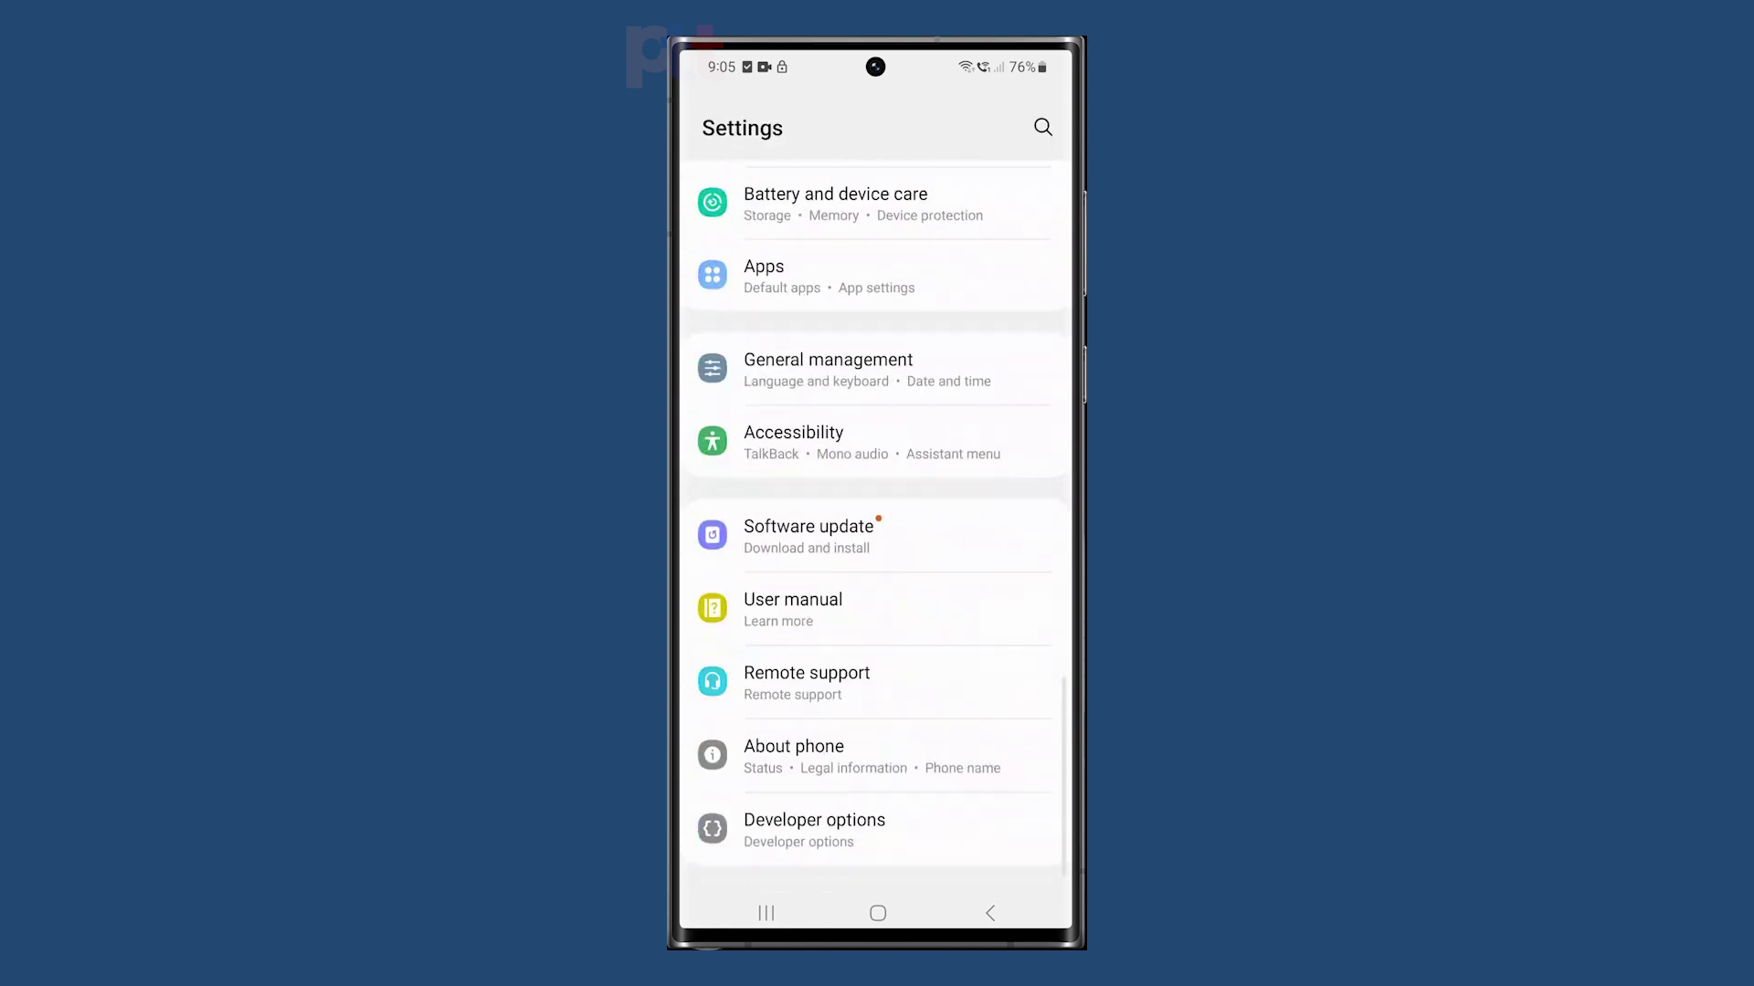
pyautogui.click(845, 539)
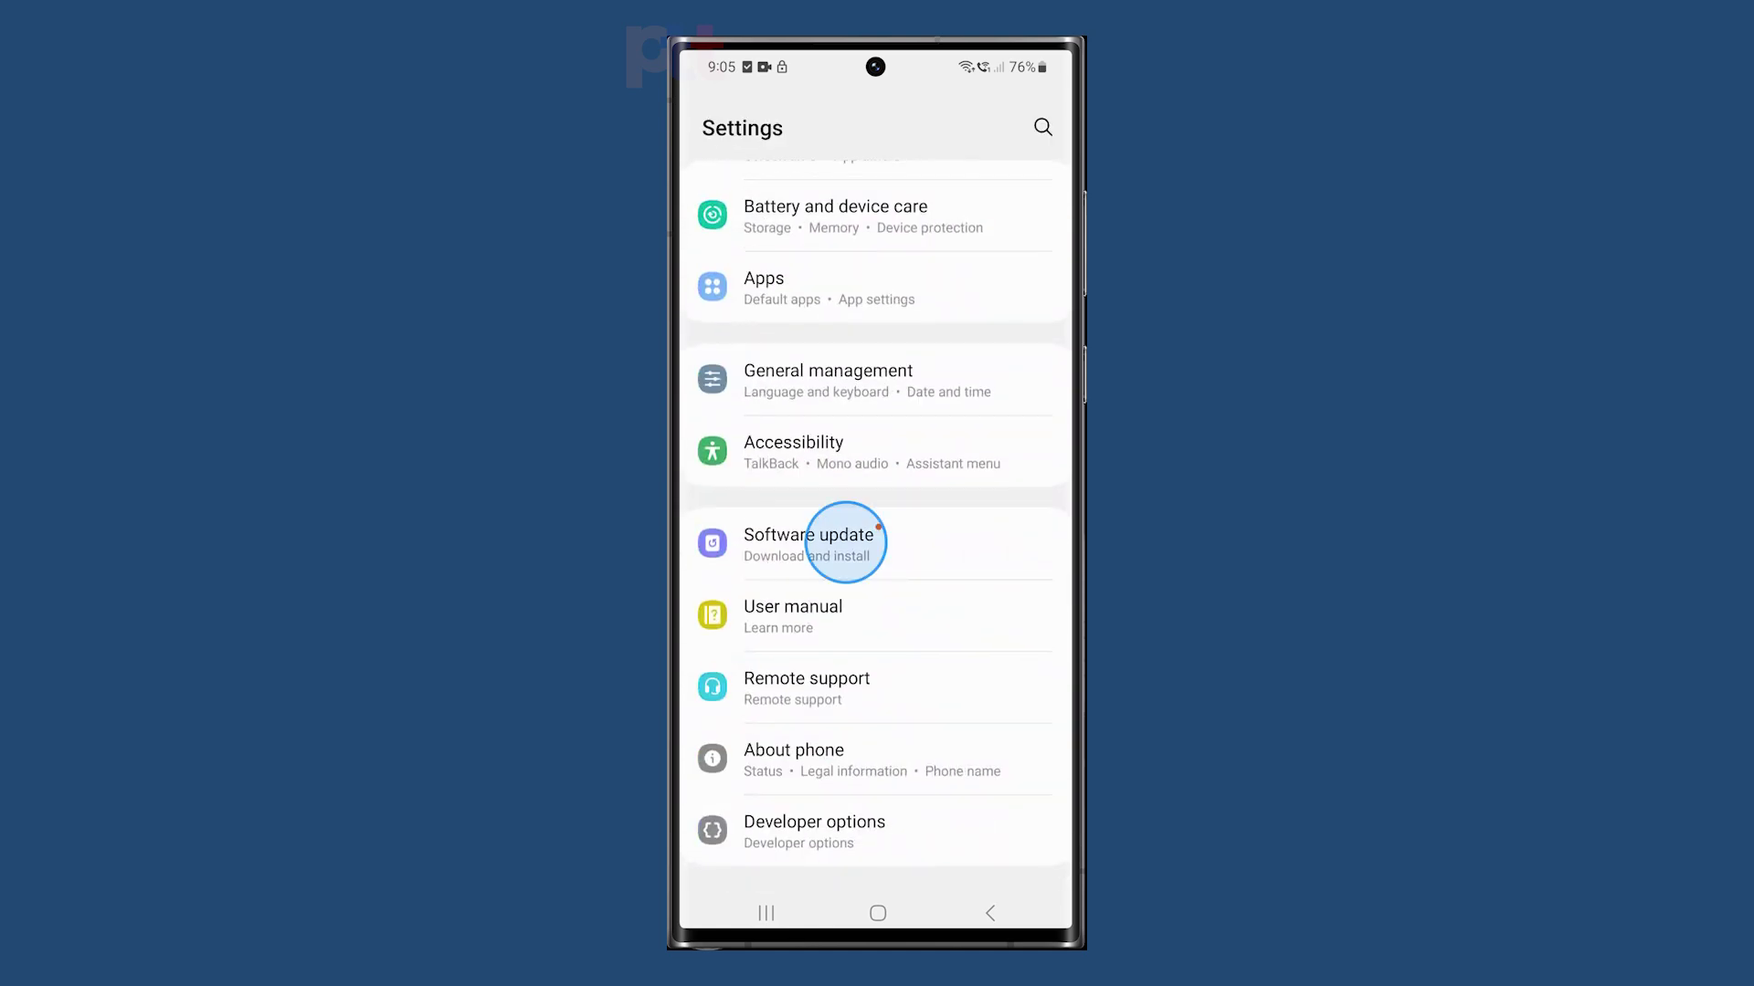
pyautogui.click(844, 201)
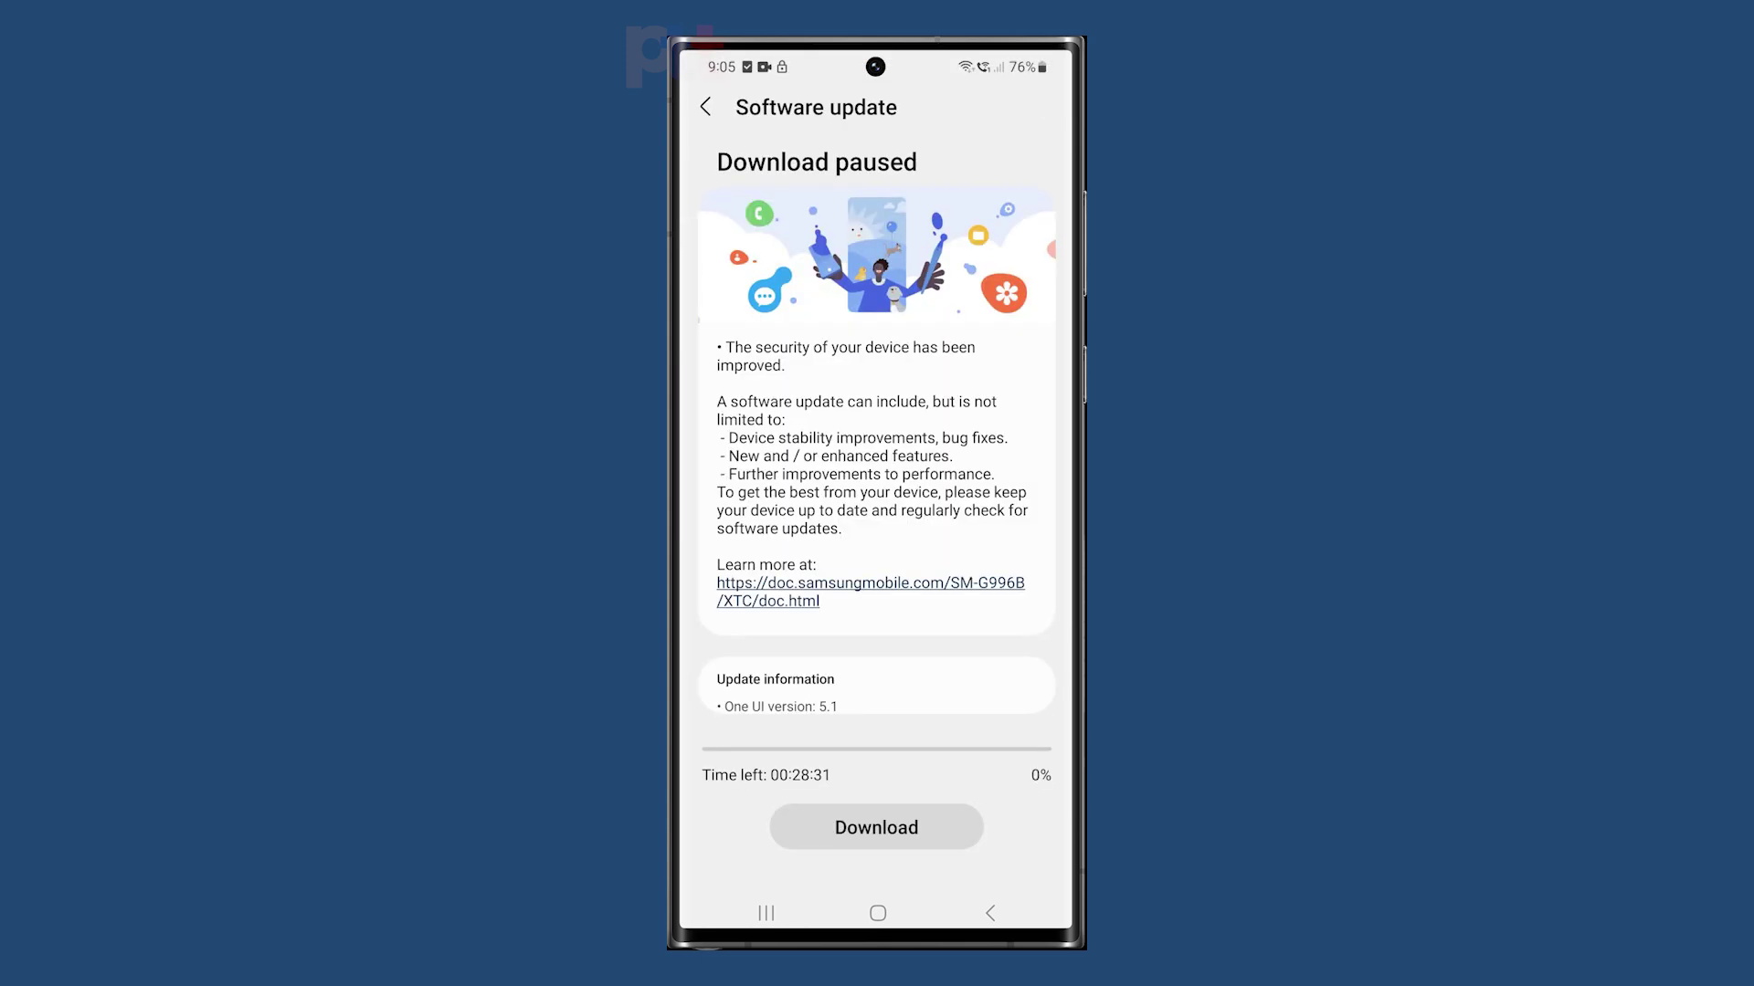
pyautogui.click(901, 826)
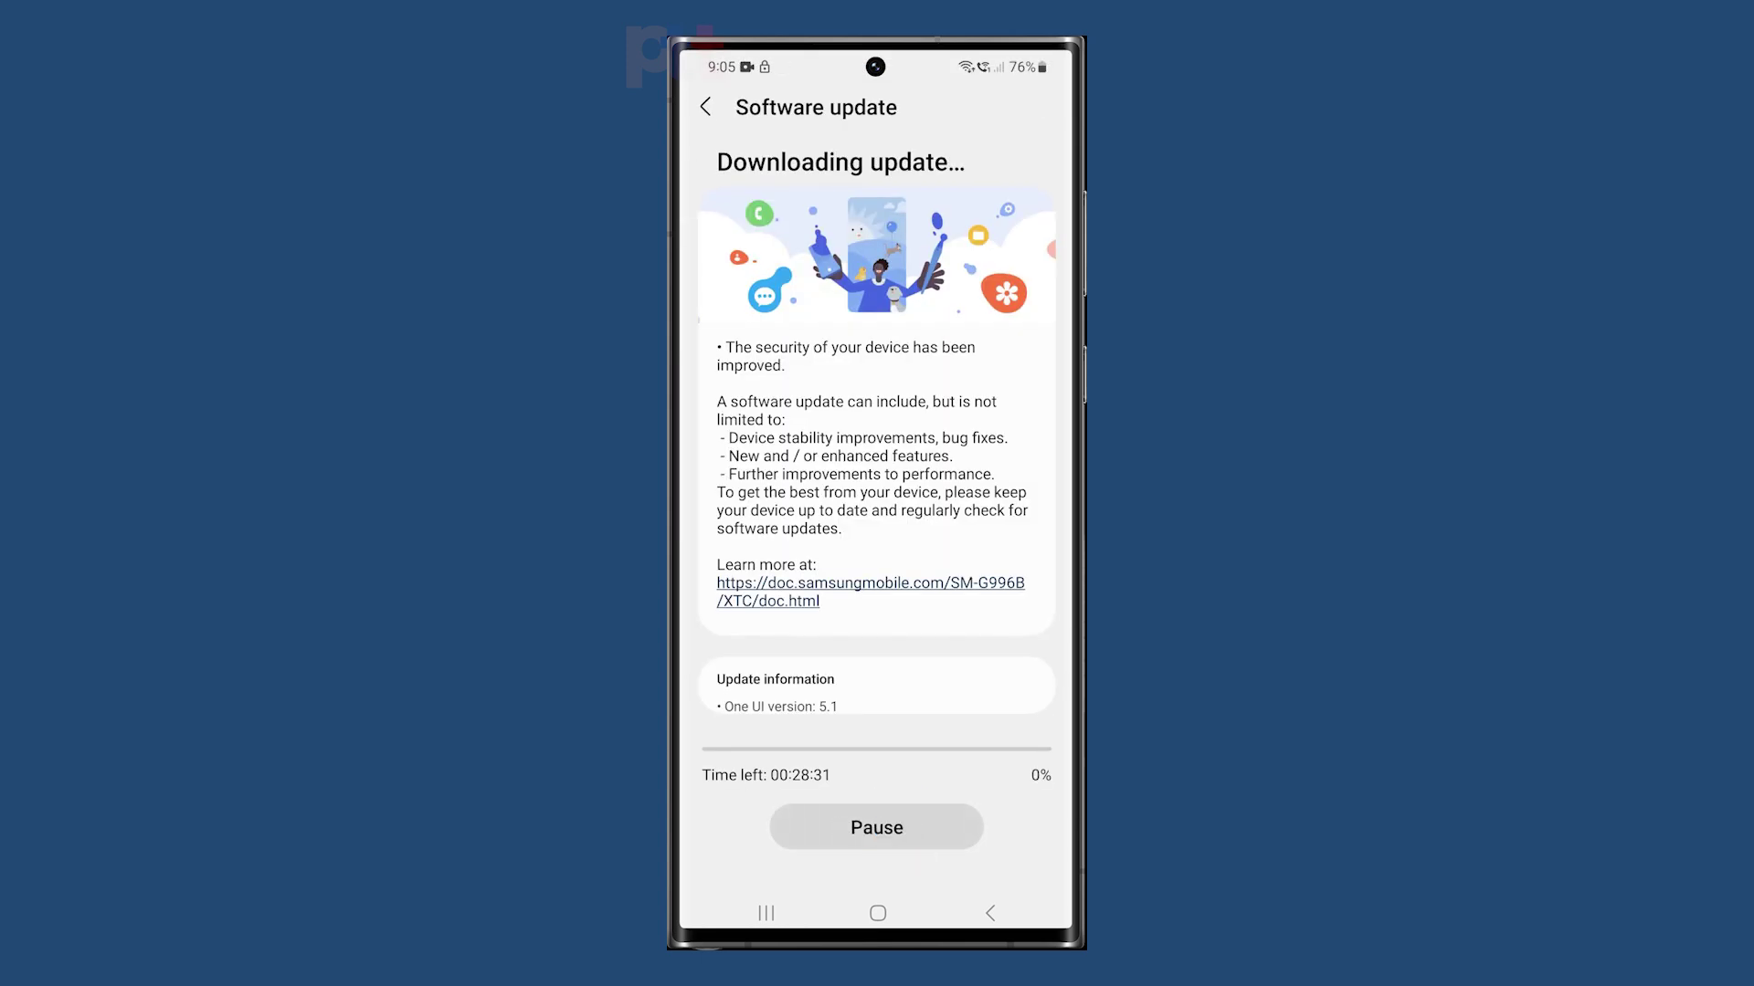
pyautogui.moveTo(981, 641); pyautogui.dragTo(1009, 425)
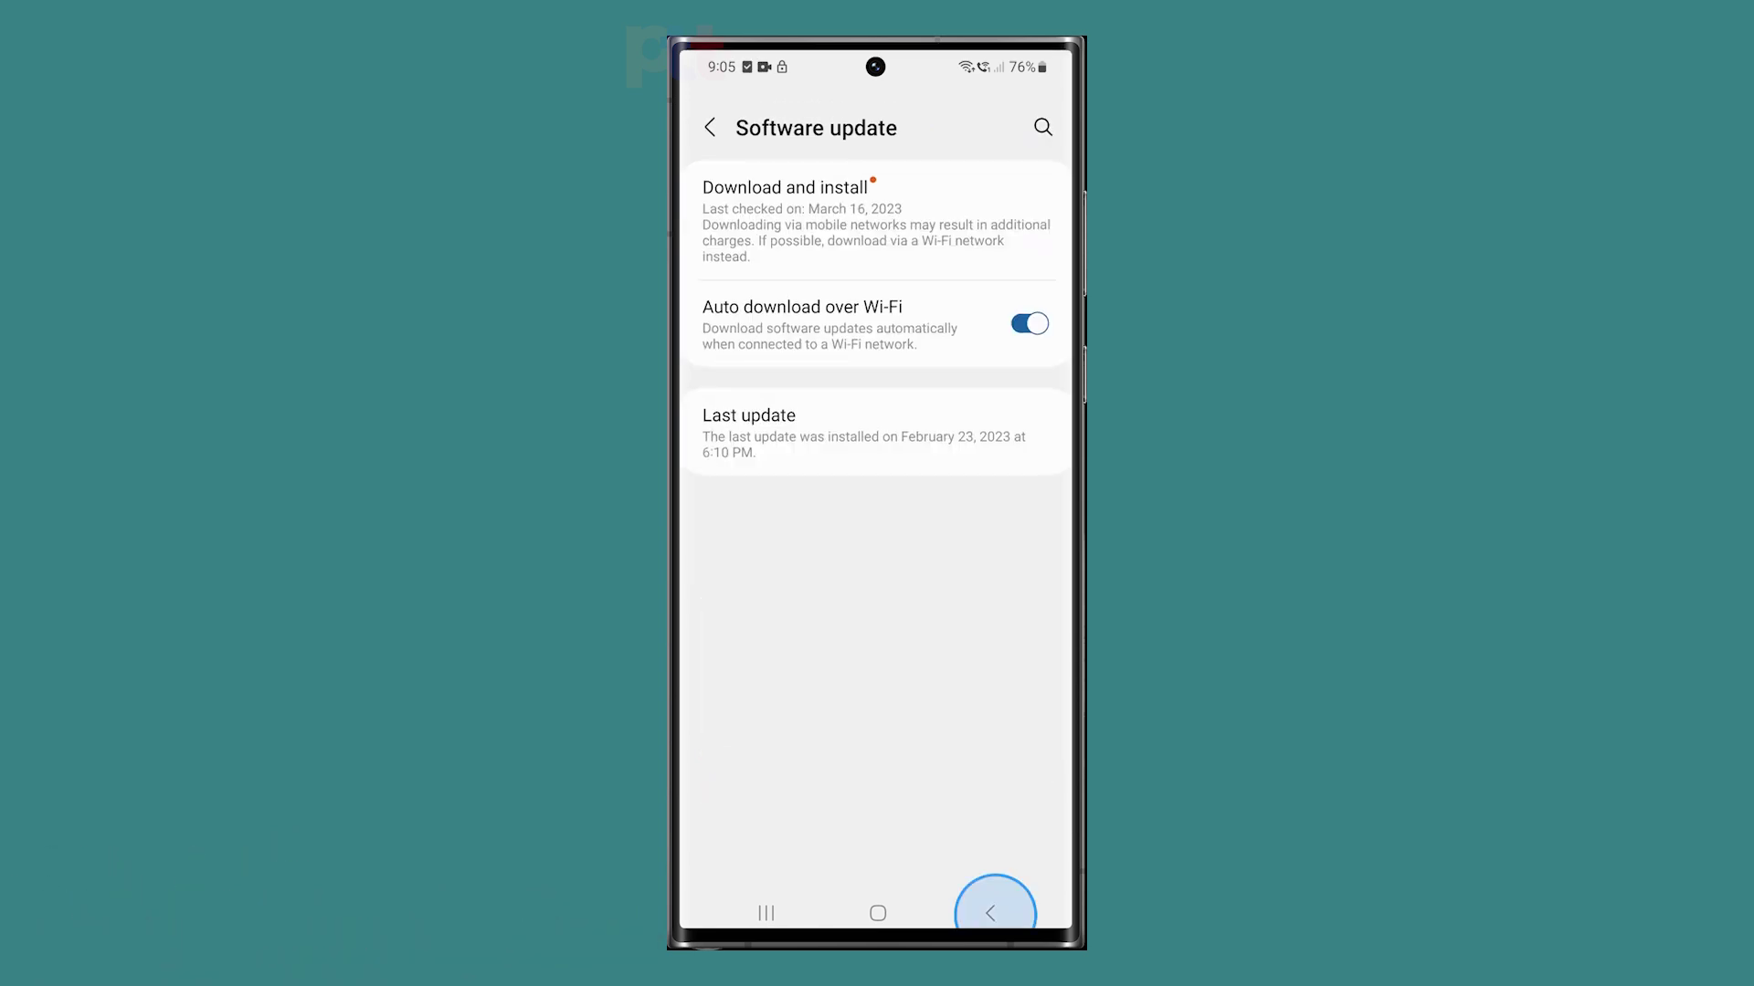
# Go home from the update screen, then view Galaxy Store's Top charts past the promo.
pyautogui.click(990, 912)
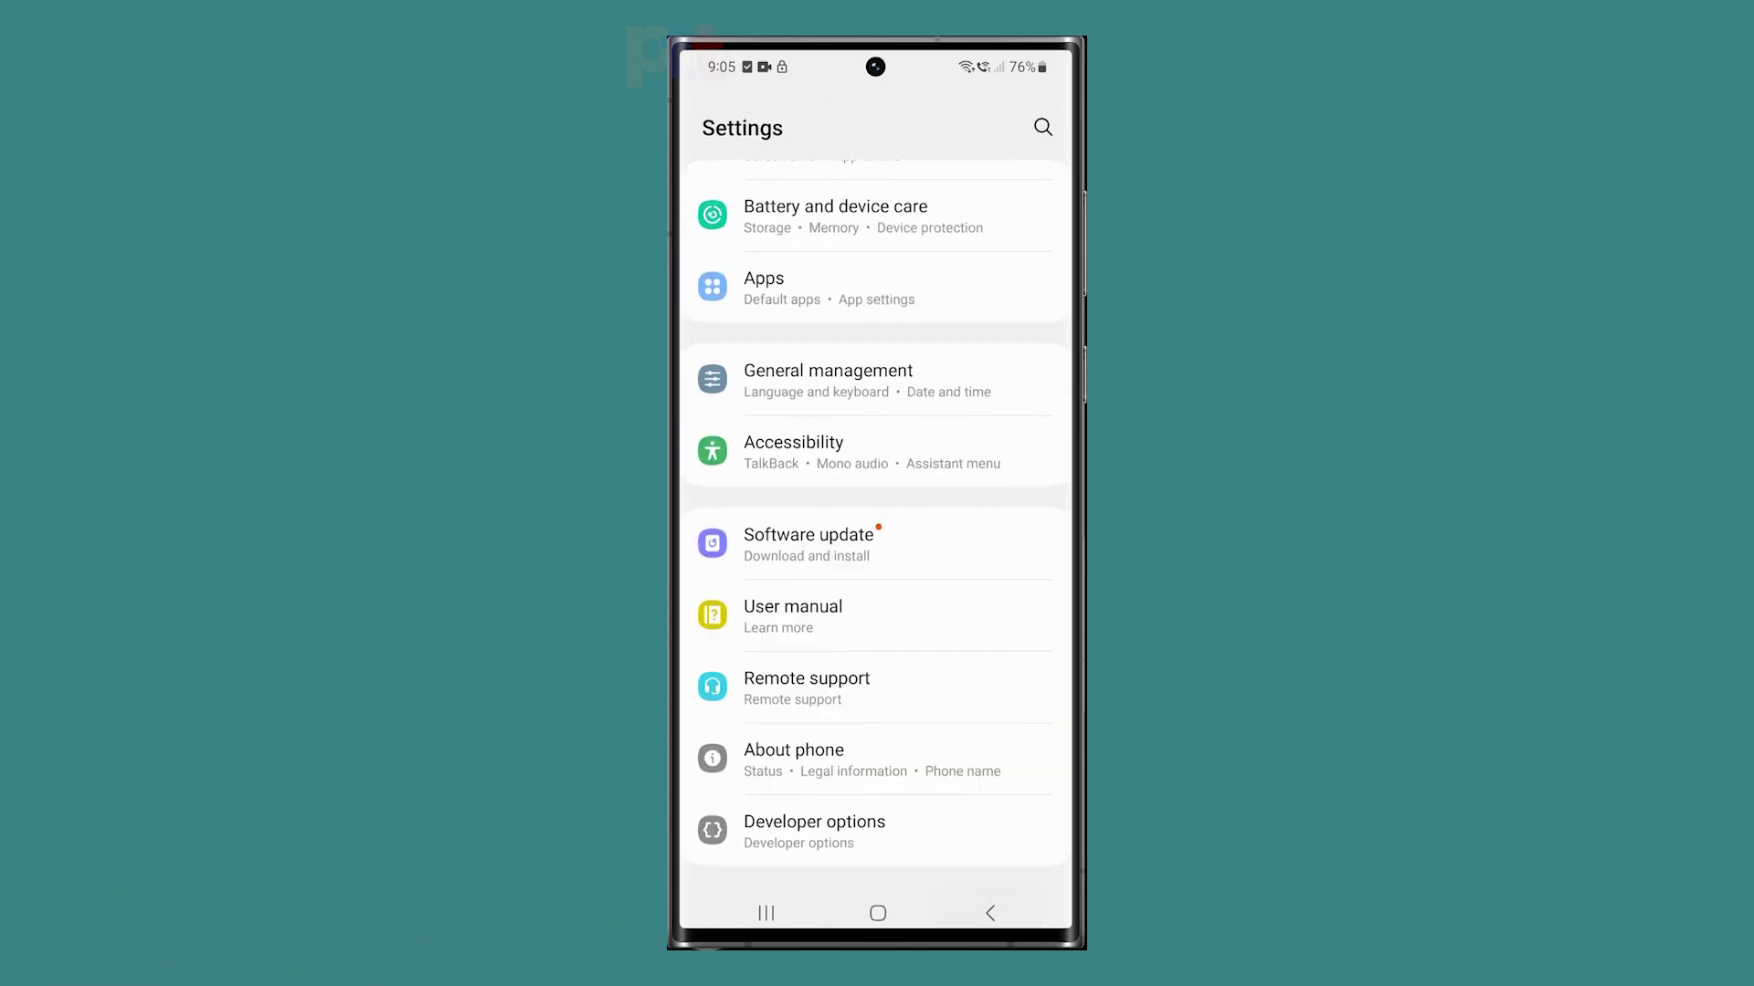
pyautogui.click(765, 914)
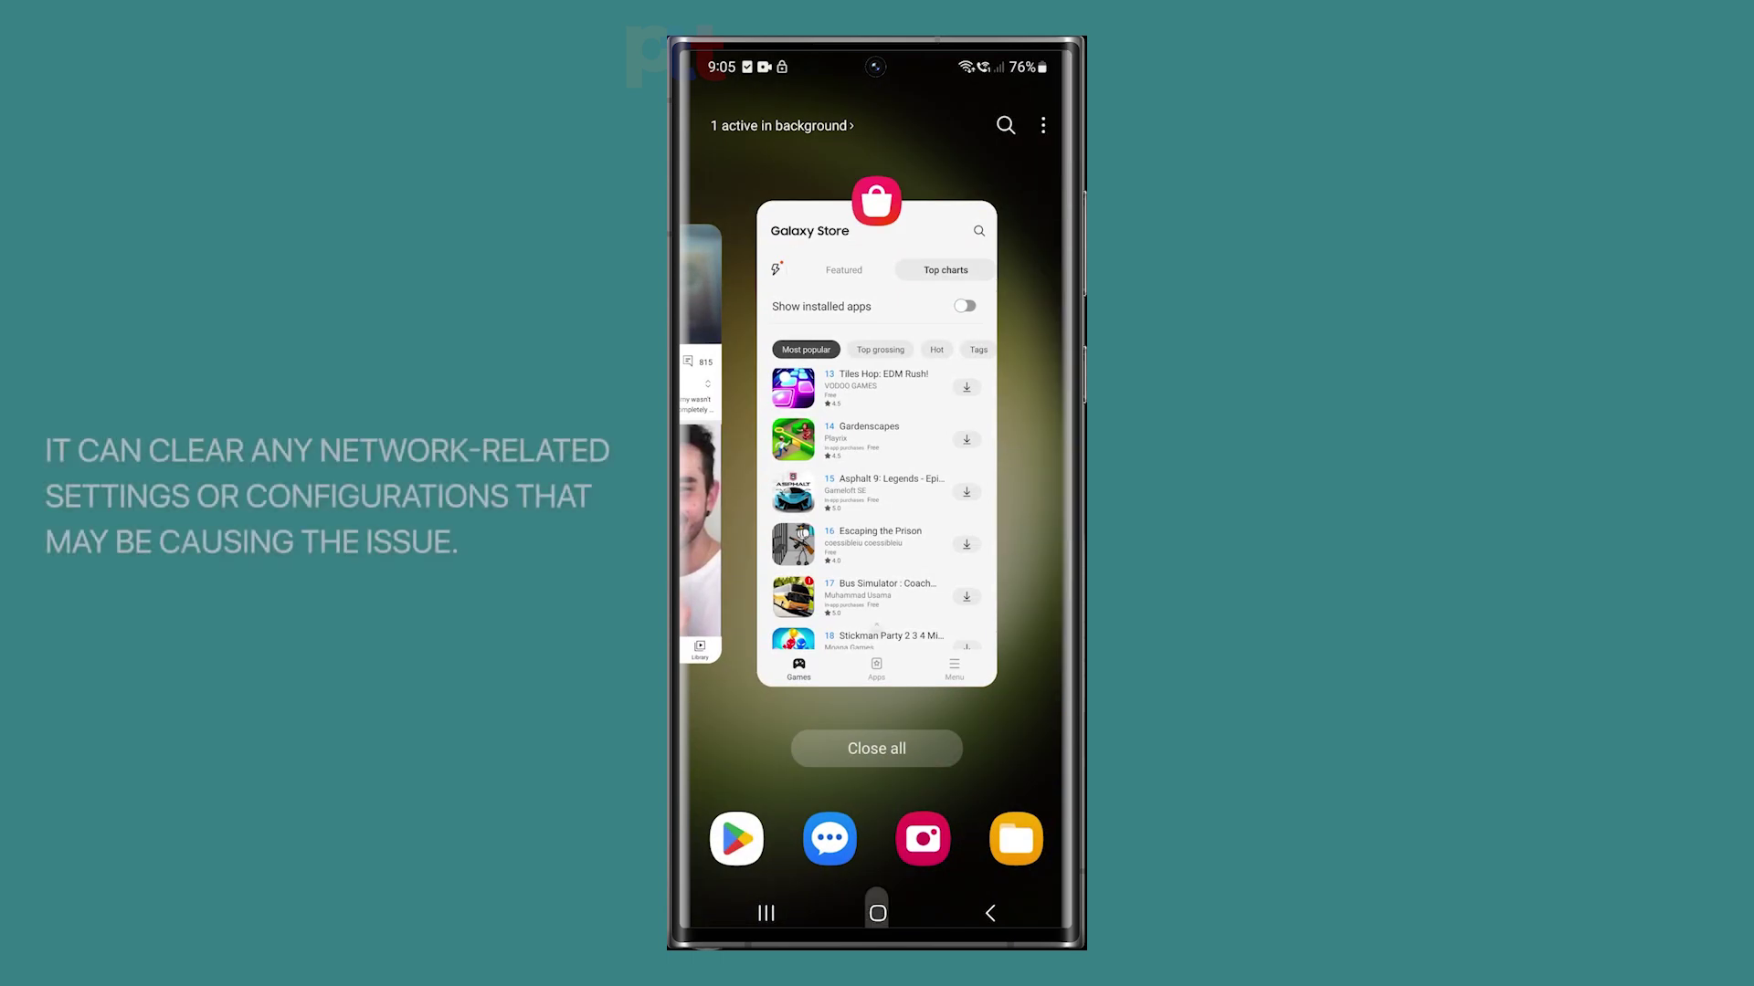
pyautogui.click(878, 821)
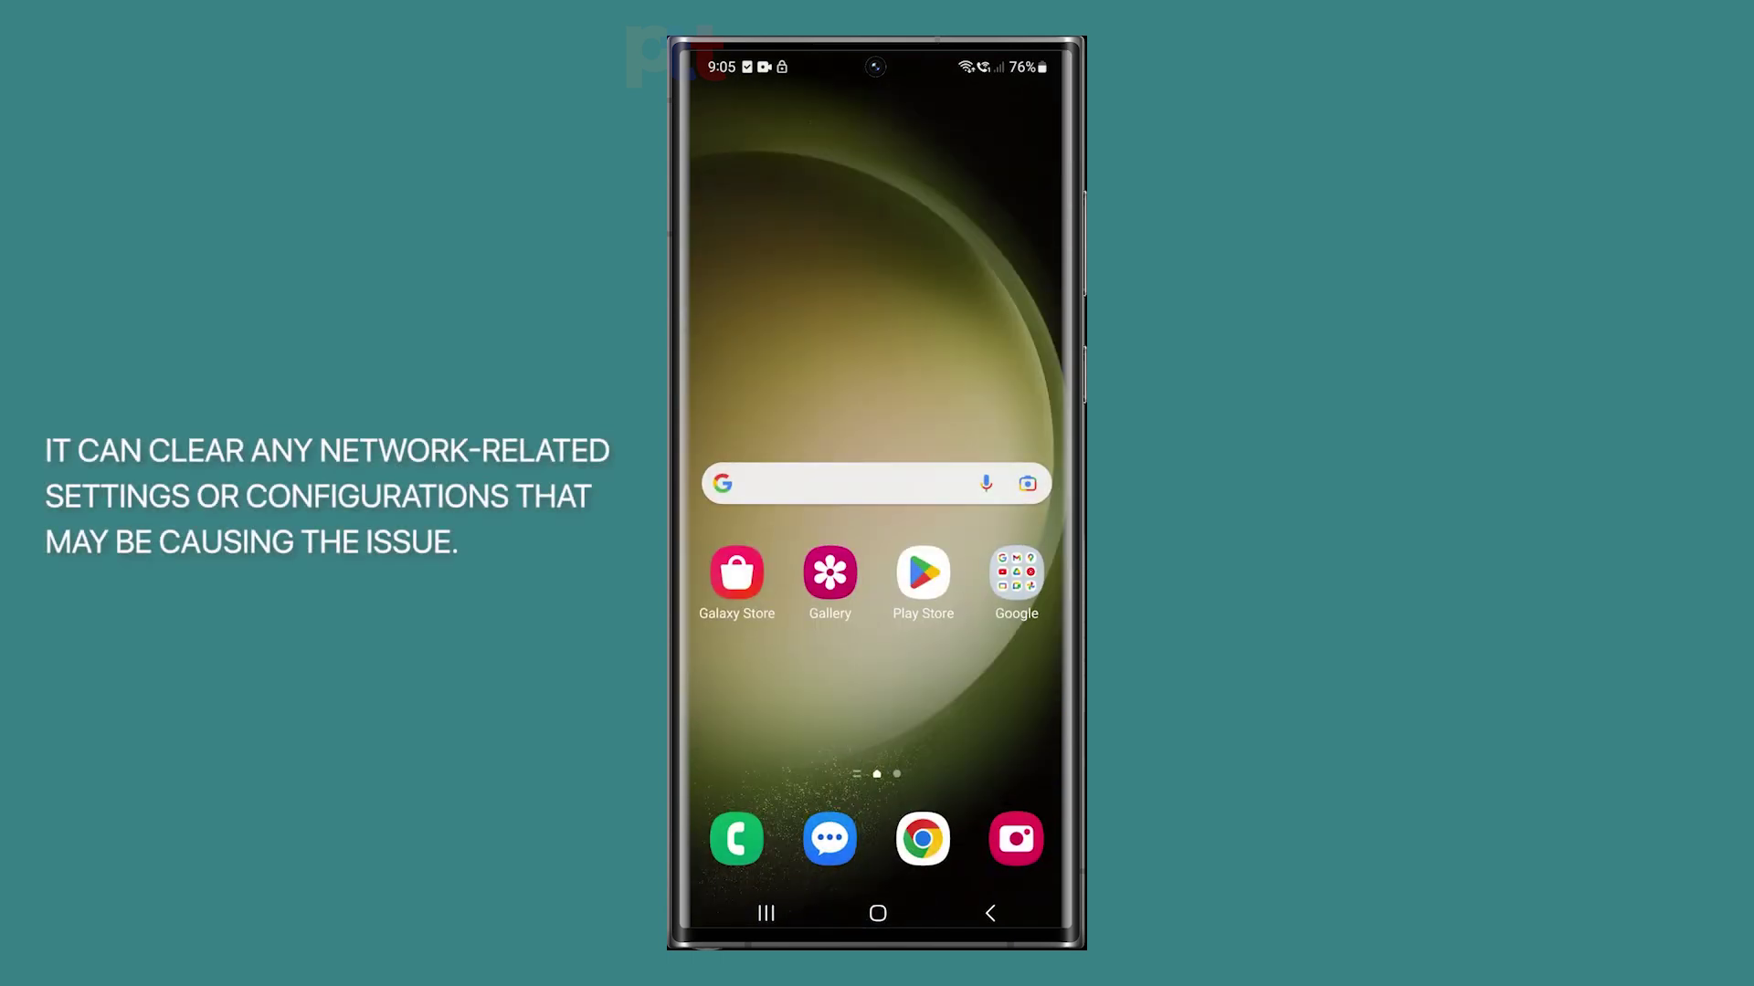
pyautogui.click(737, 573)
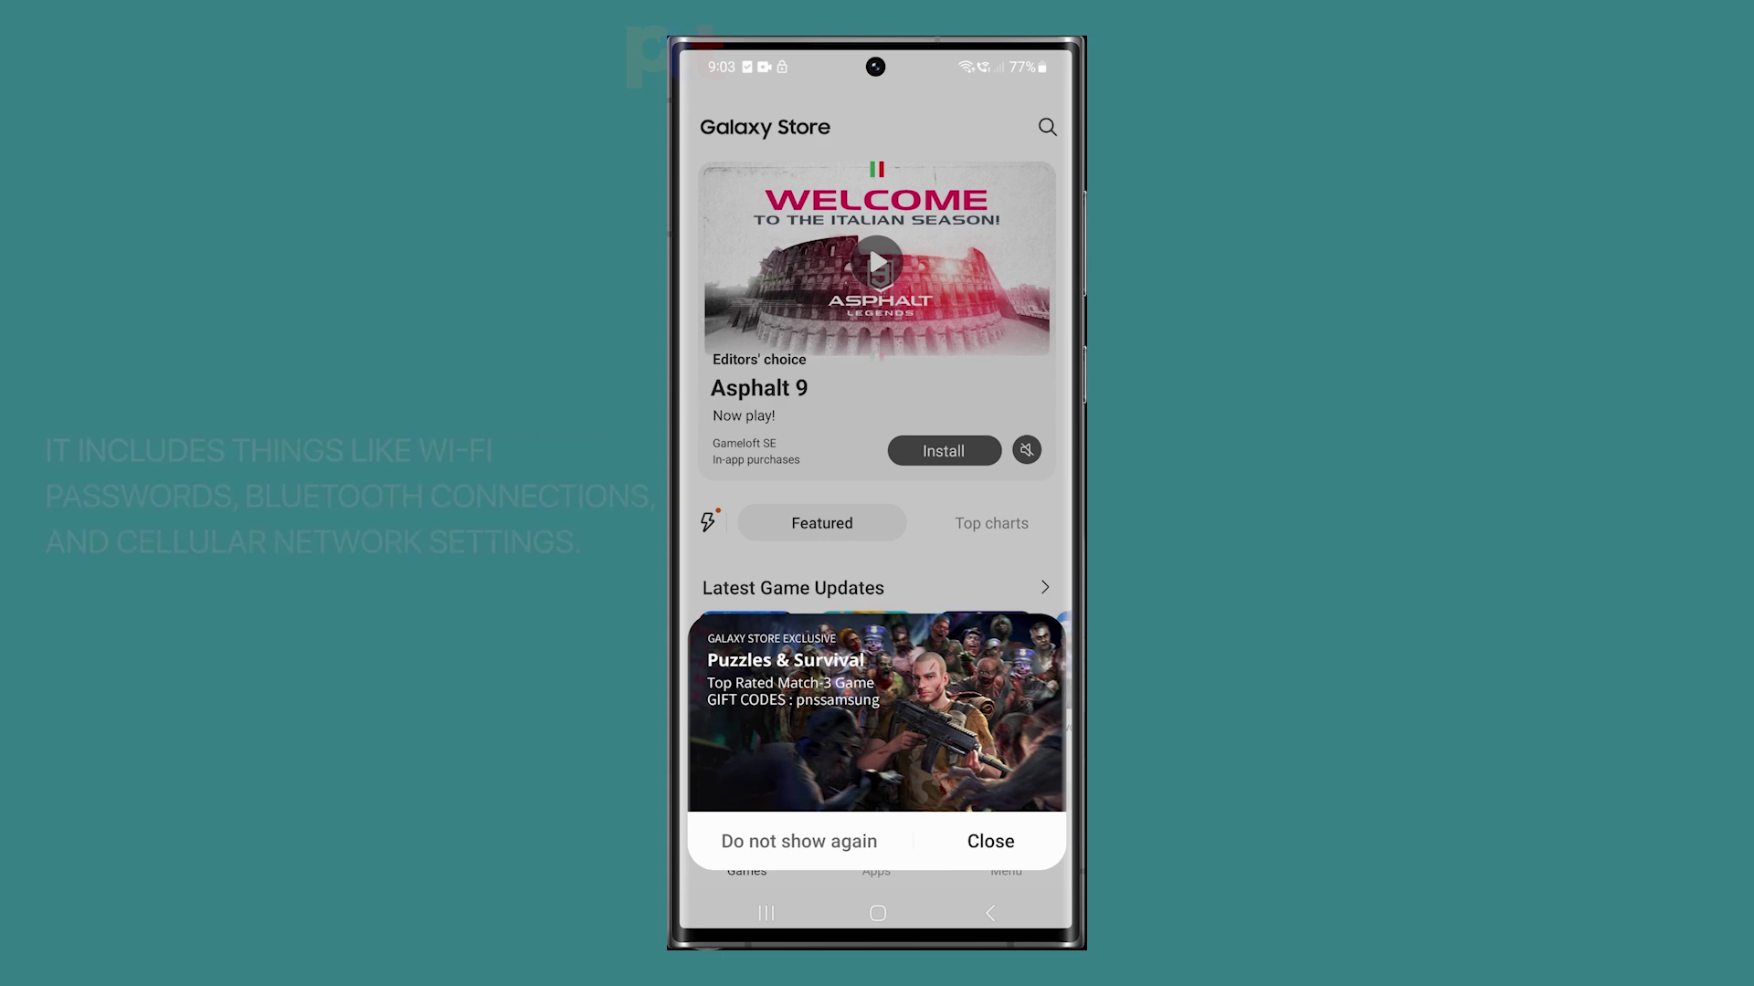
pyautogui.click(990, 842)
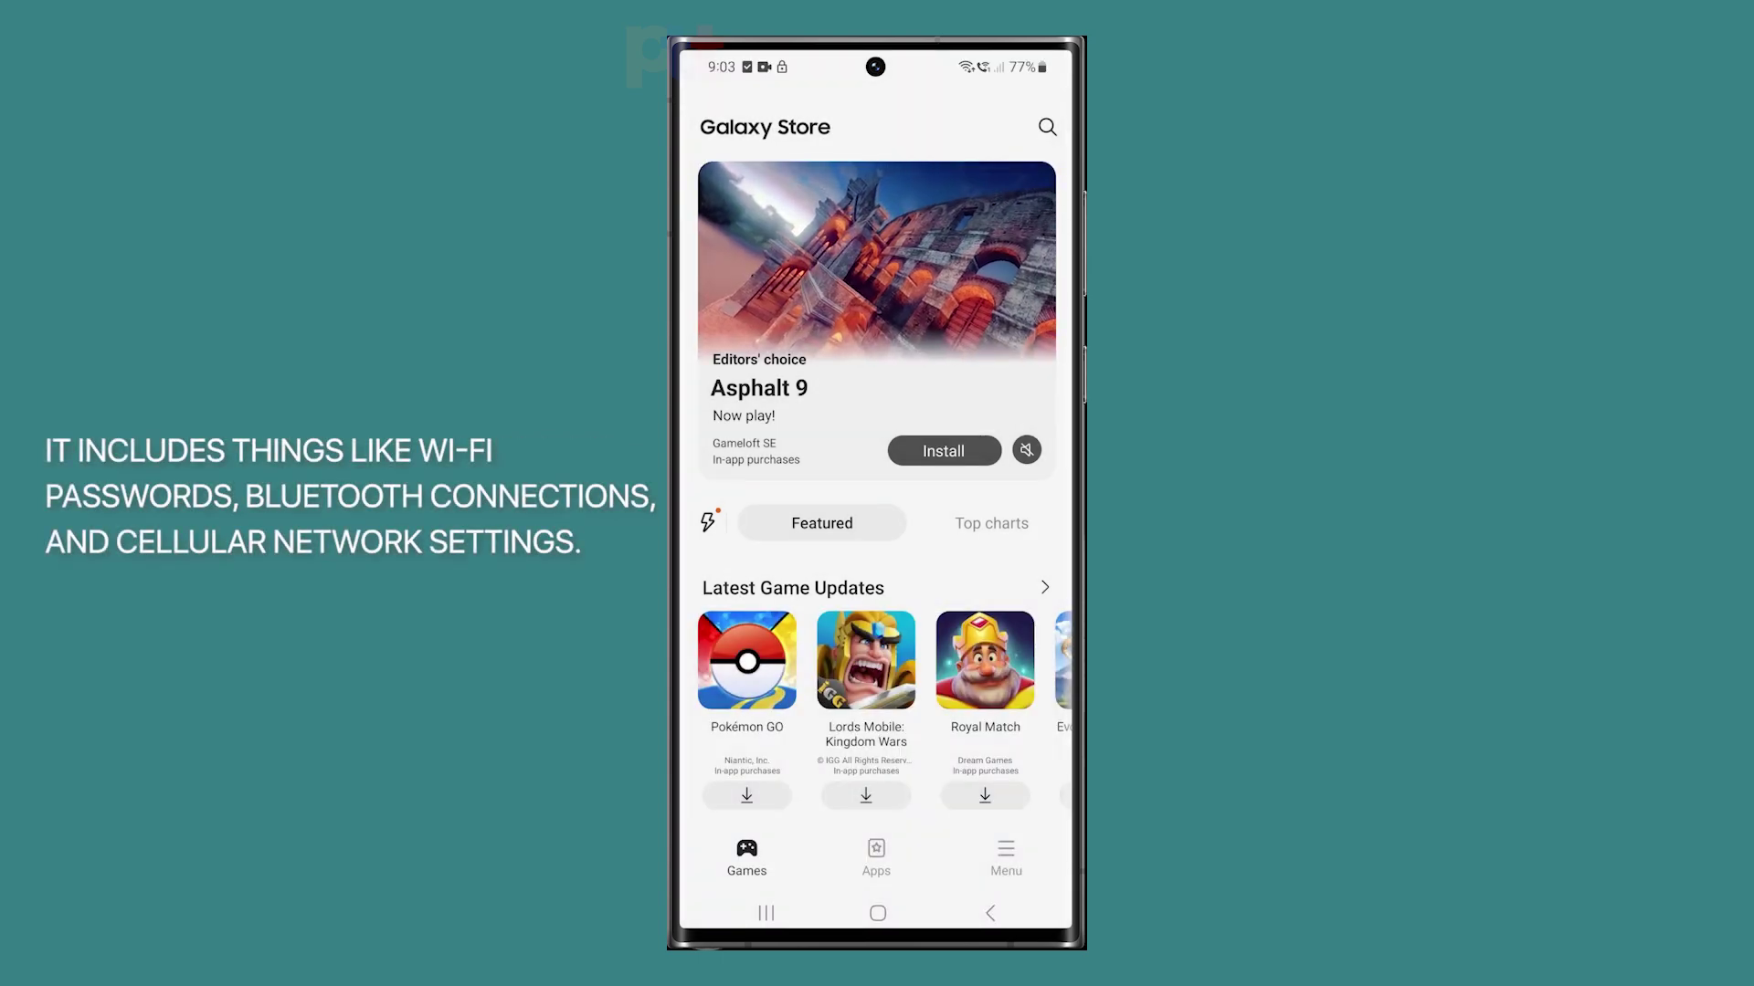
pyautogui.moveTo(959, 712); pyautogui.dragTo(984, 300)
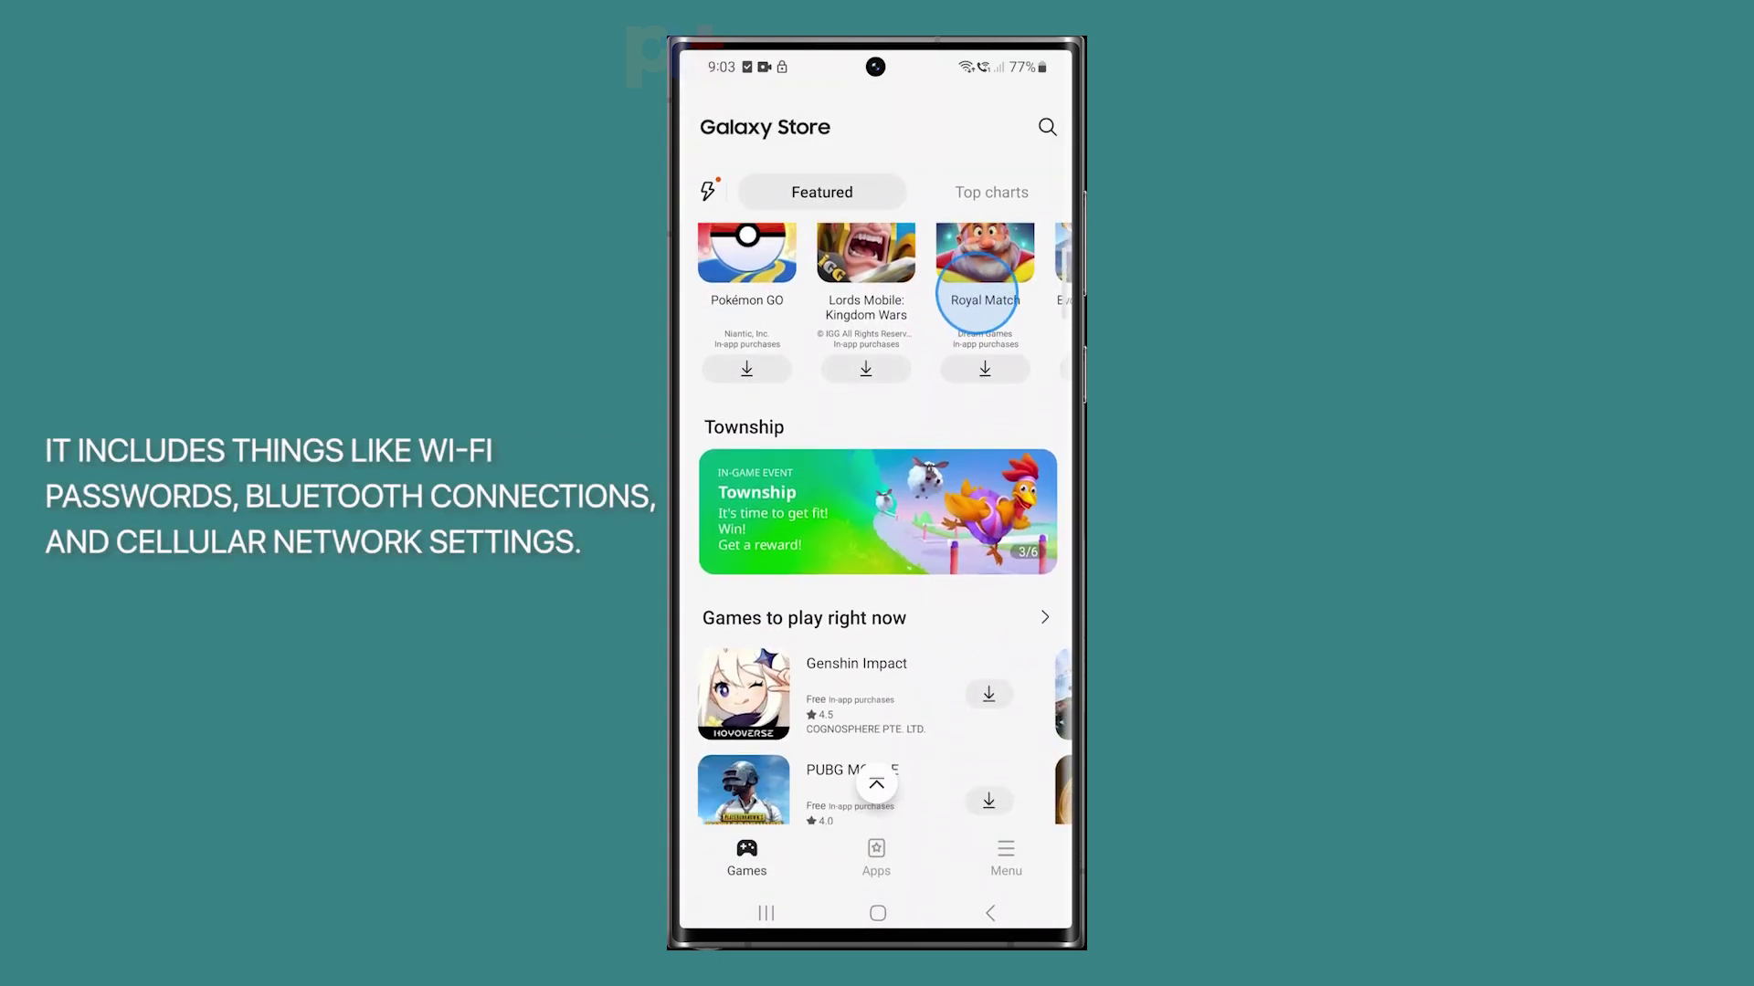
pyautogui.moveTo(945, 713); pyautogui.dragTo(967, 291)
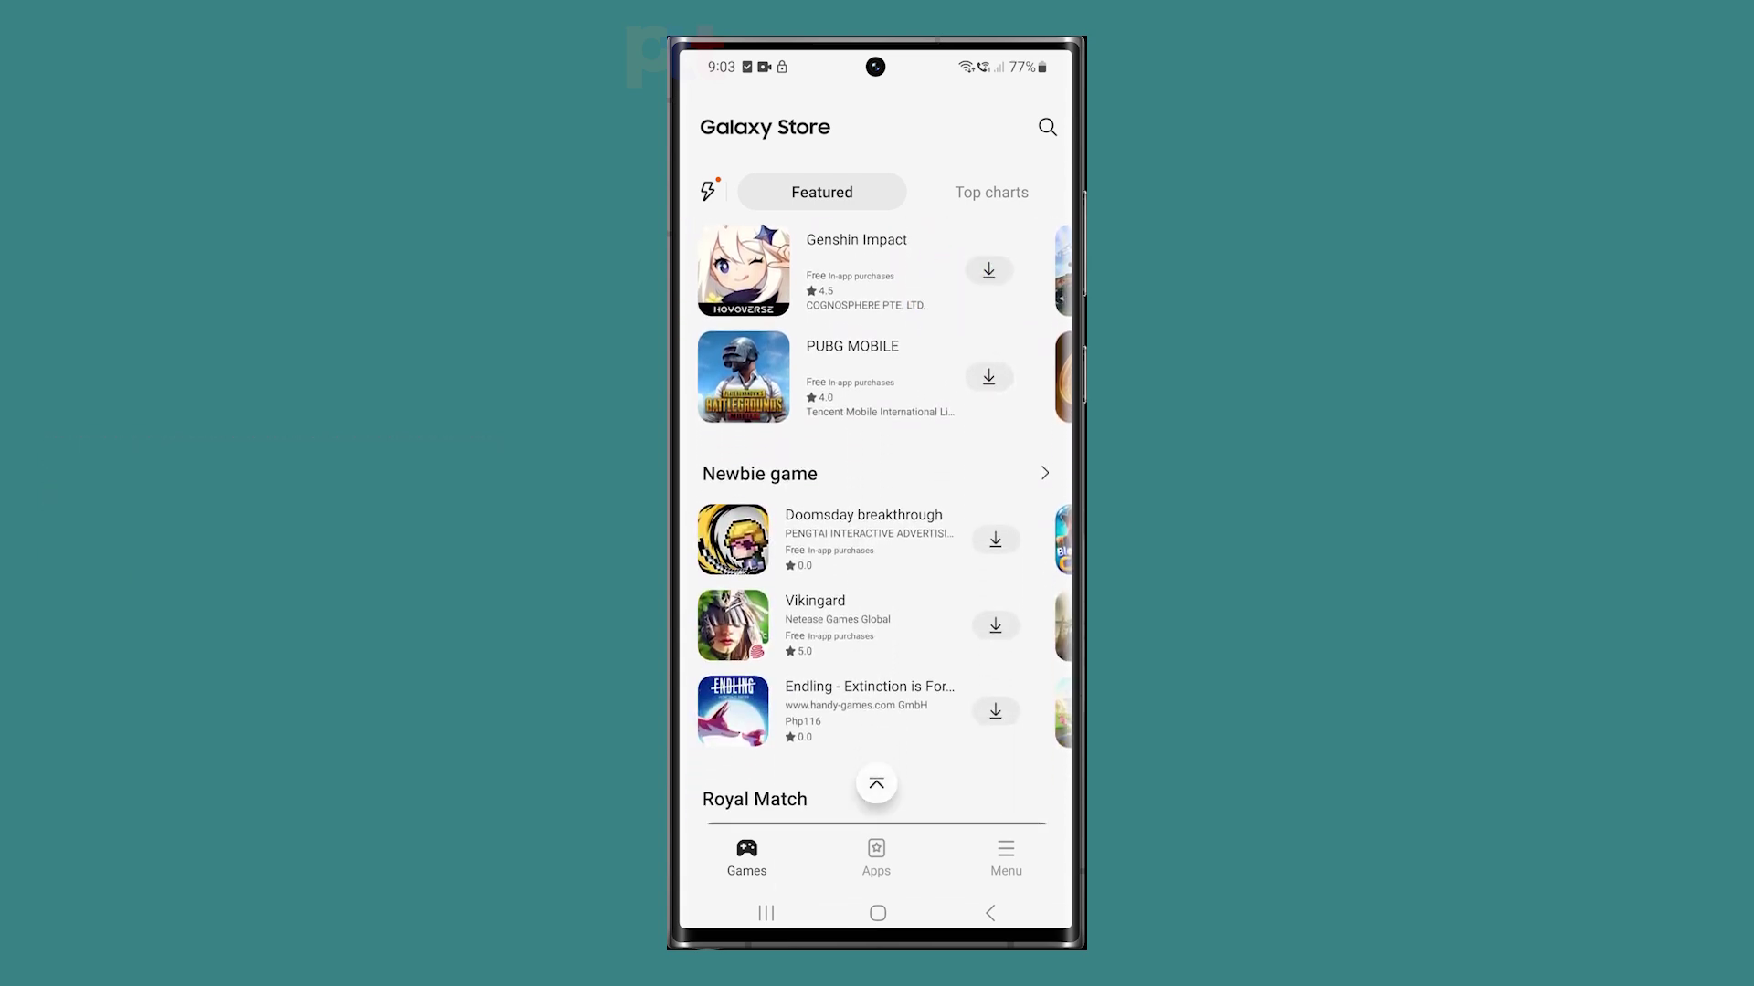
pyautogui.click(990, 192)
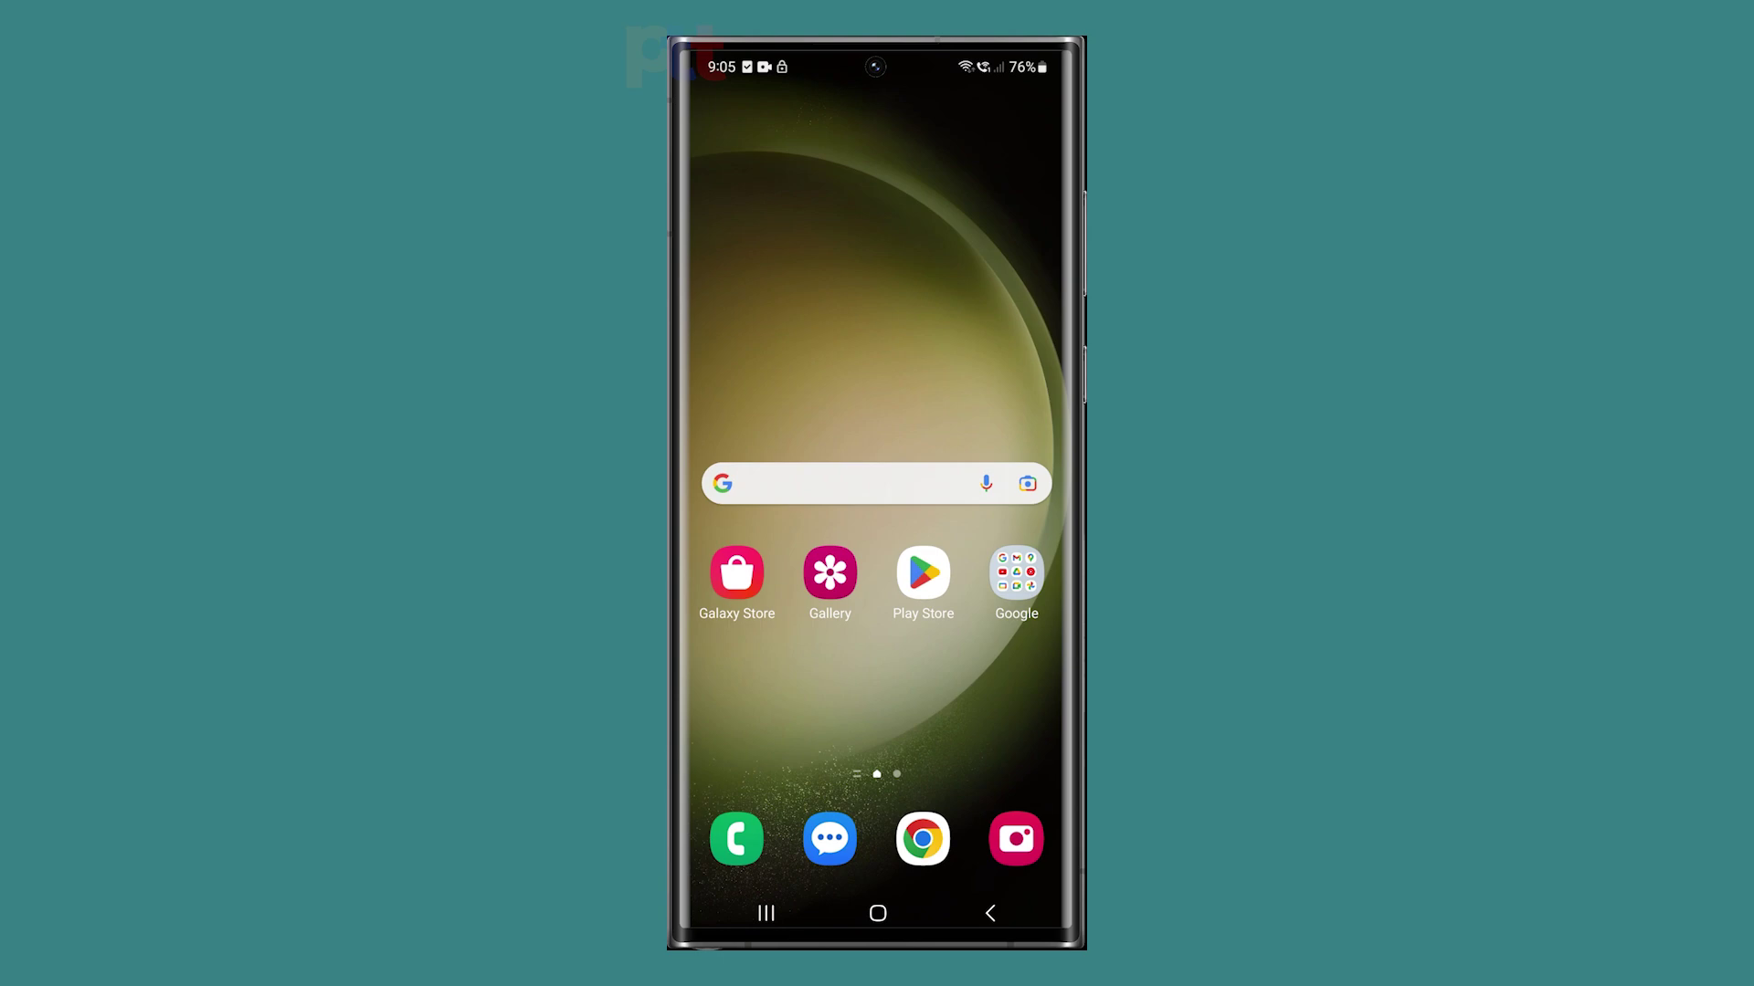
# Confirm Reset network settings under General management > Reset.
pyautogui.moveTo(878, 83); pyautogui.dragTo(876, 617)
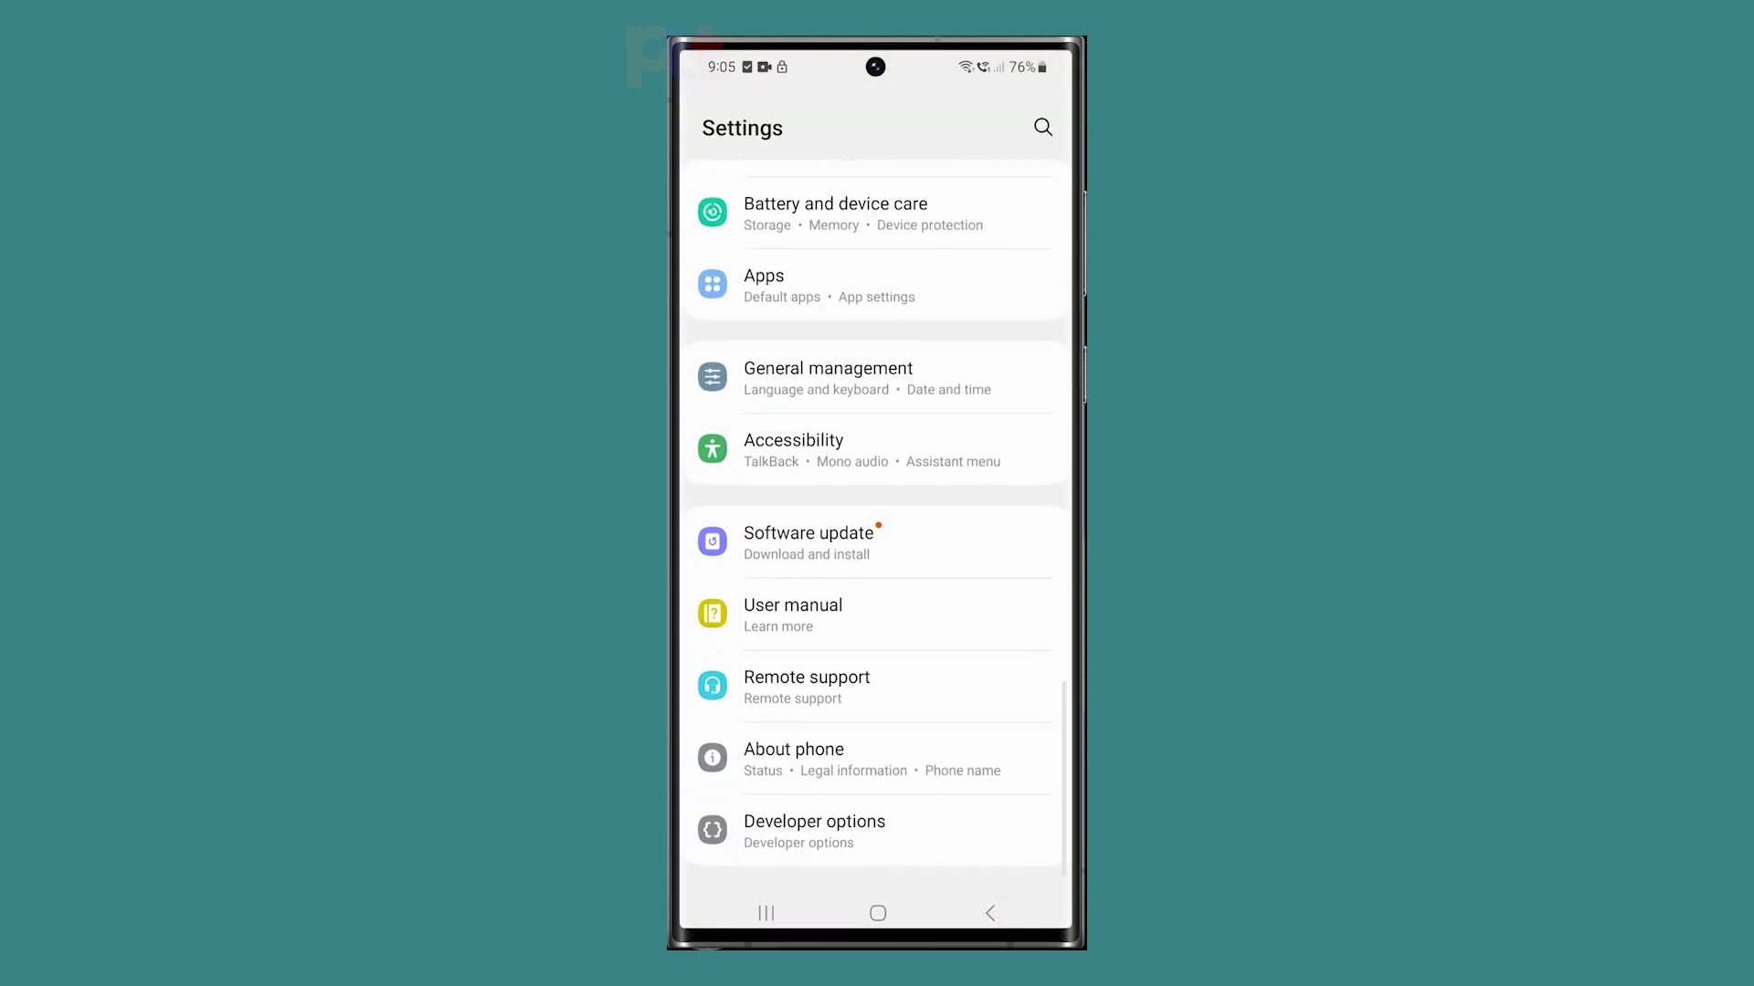
pyautogui.click(877, 379)
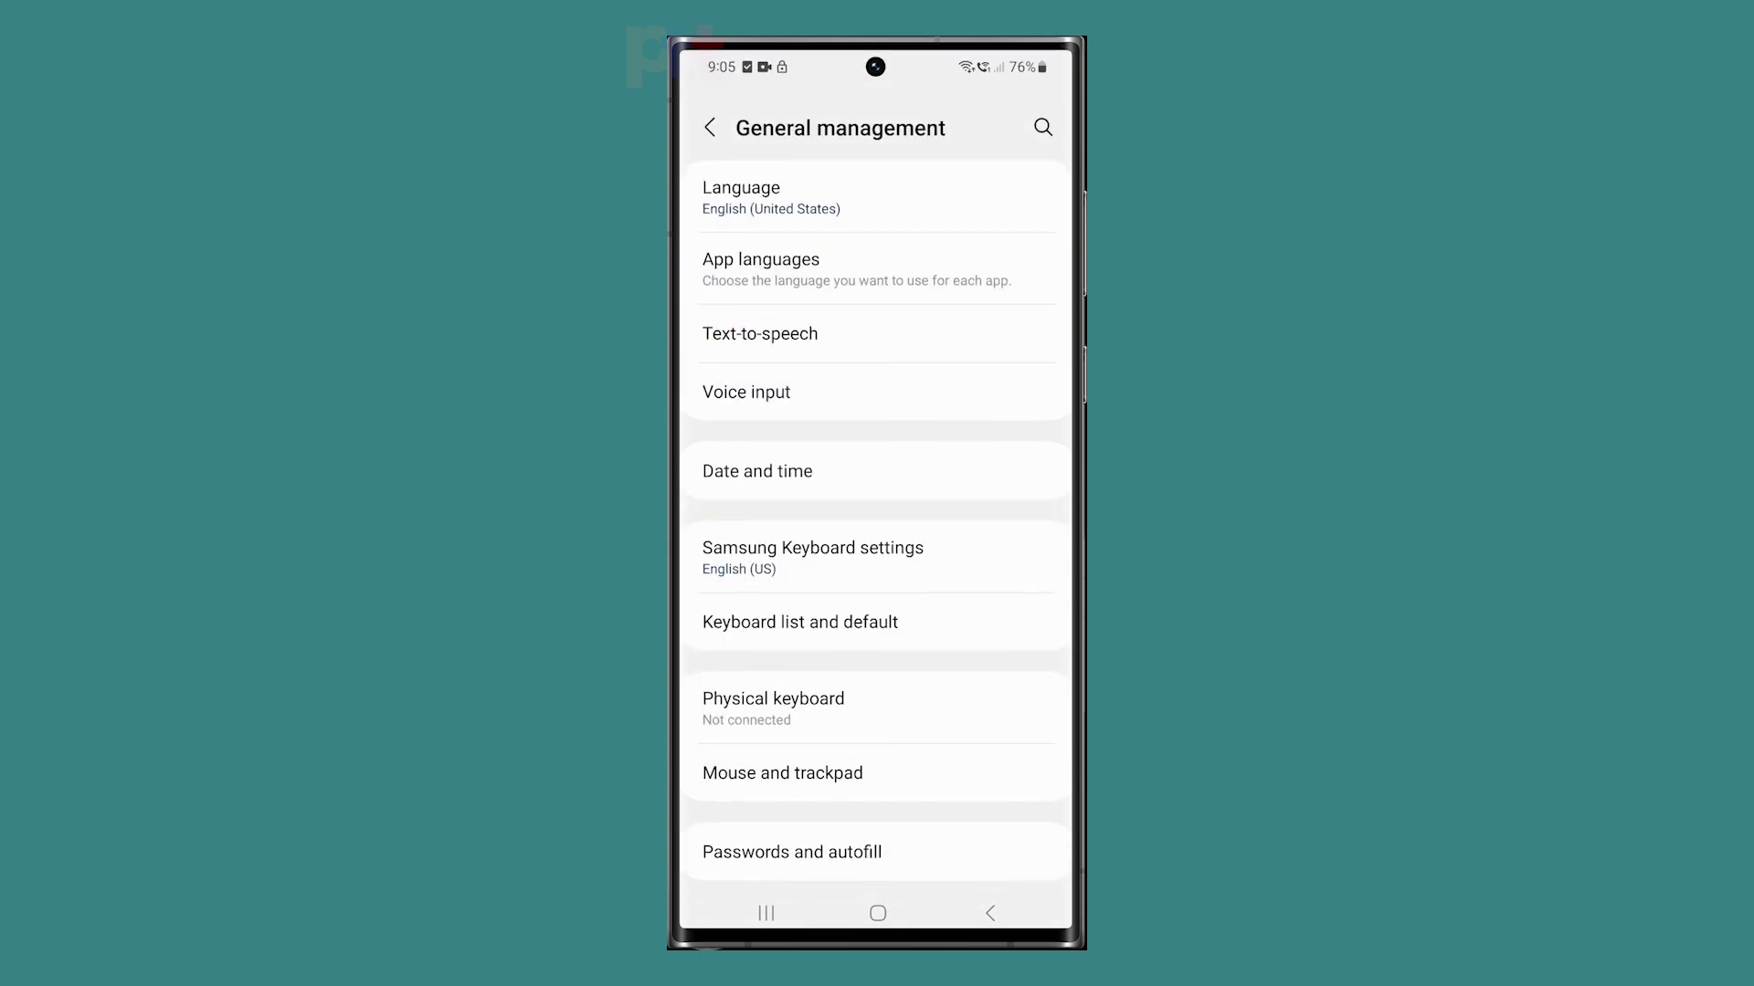
pyautogui.scroll(-5, 876, 548)
pyautogui.click(803, 553)
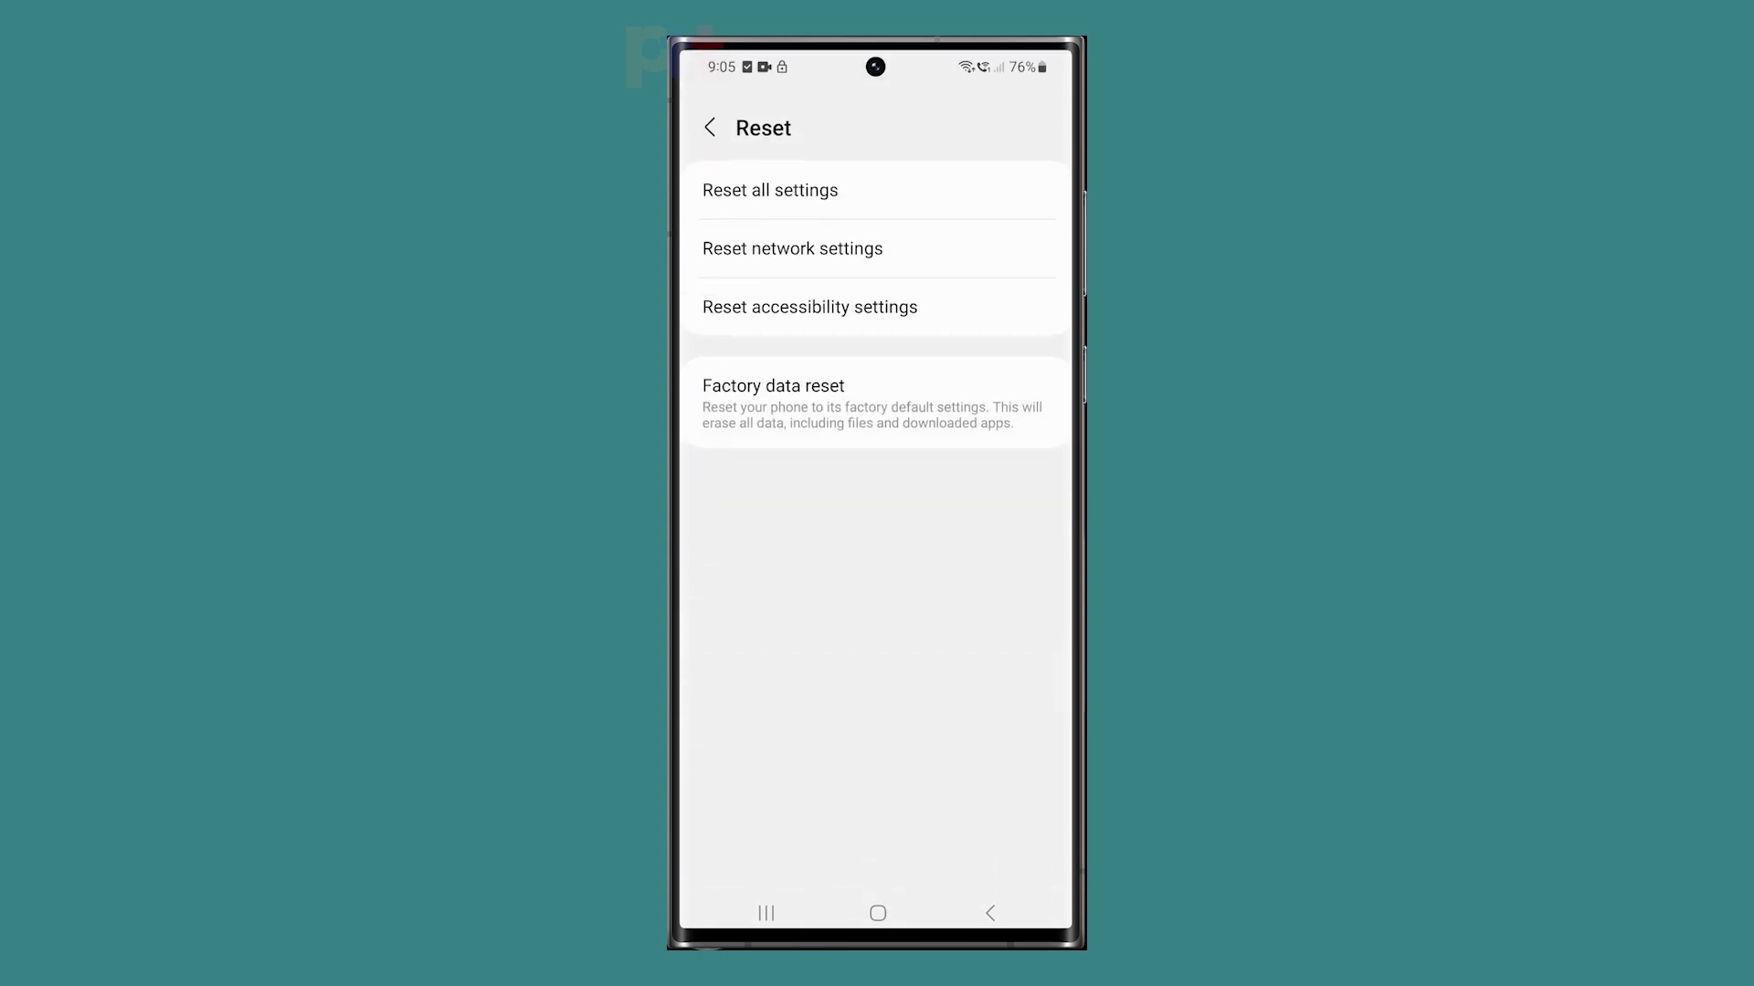
pyautogui.click(783, 249)
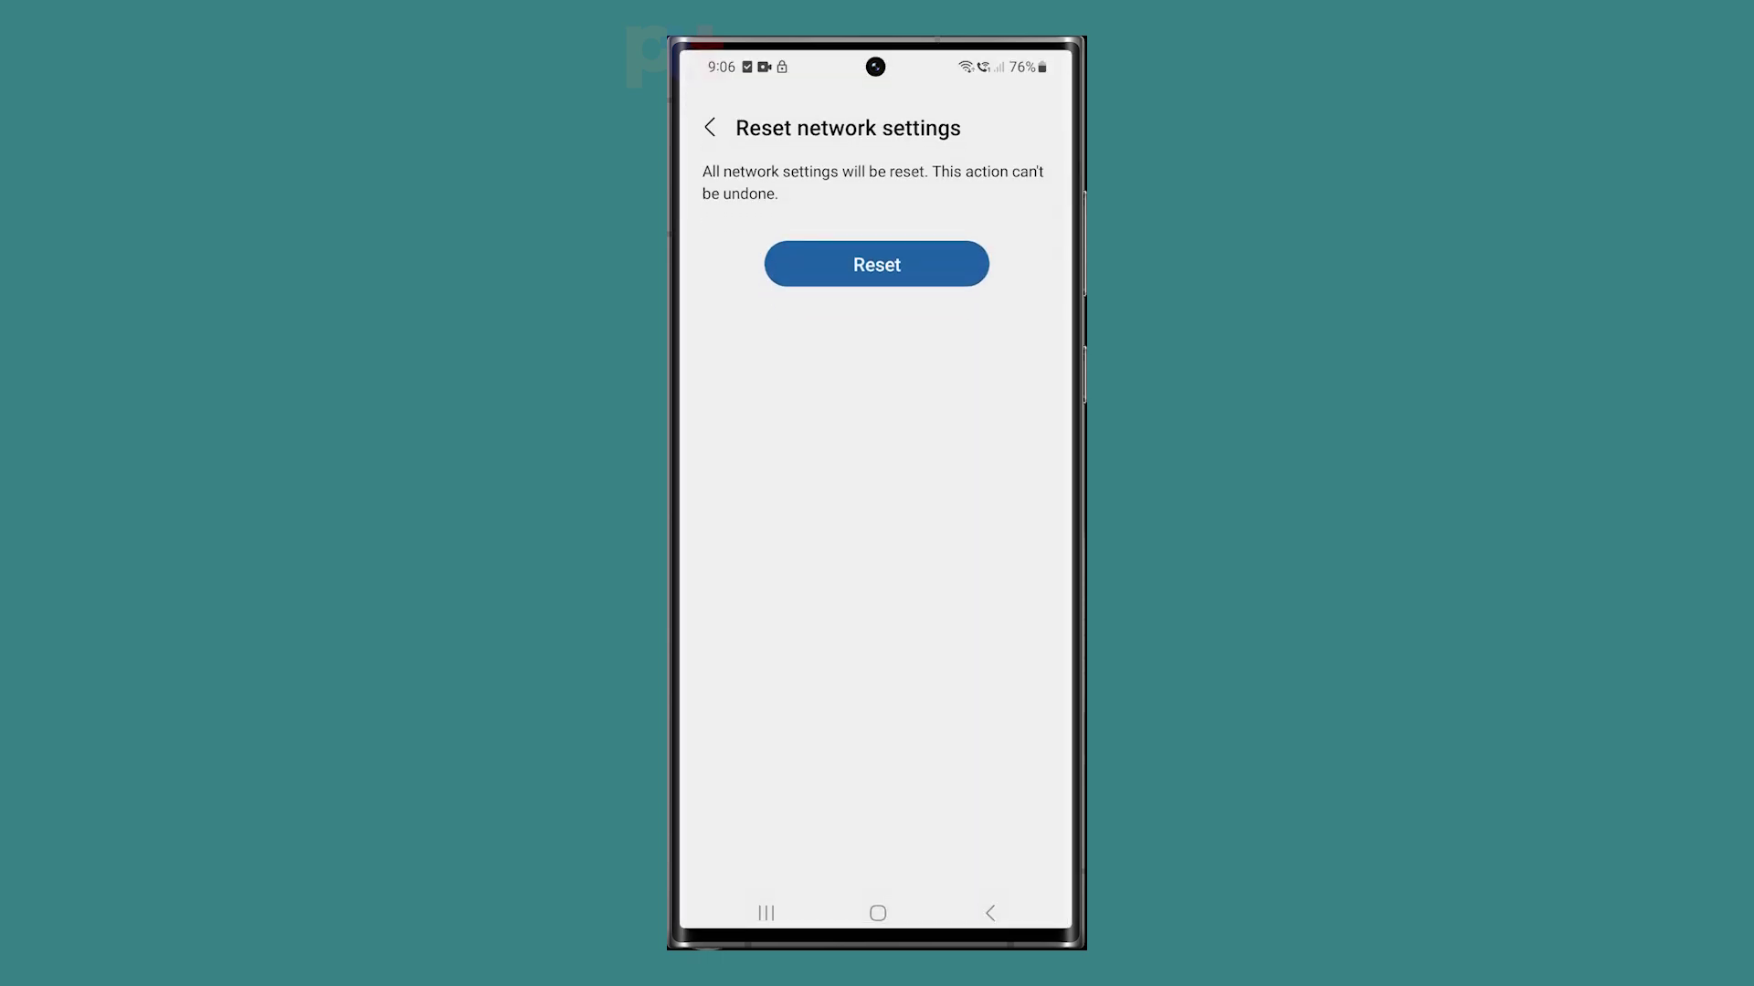
pyautogui.click(878, 265)
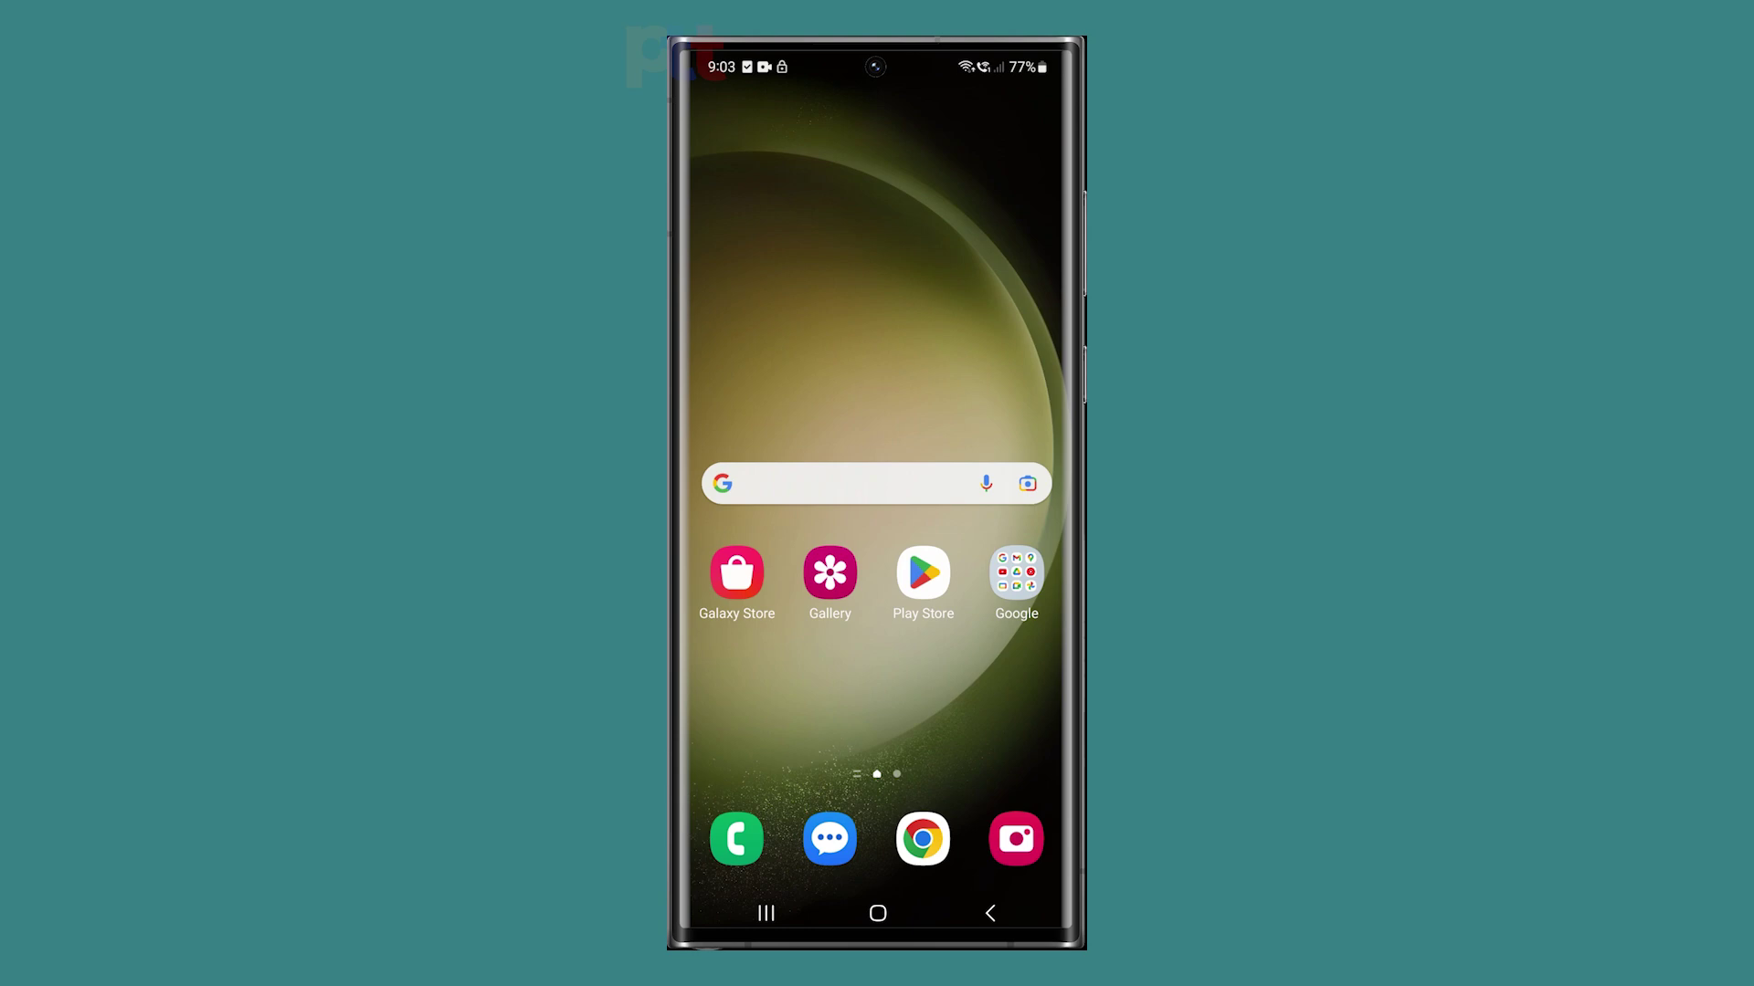
# Launch Galaxy Store from its home screen icon.
pyautogui.click(736, 573)
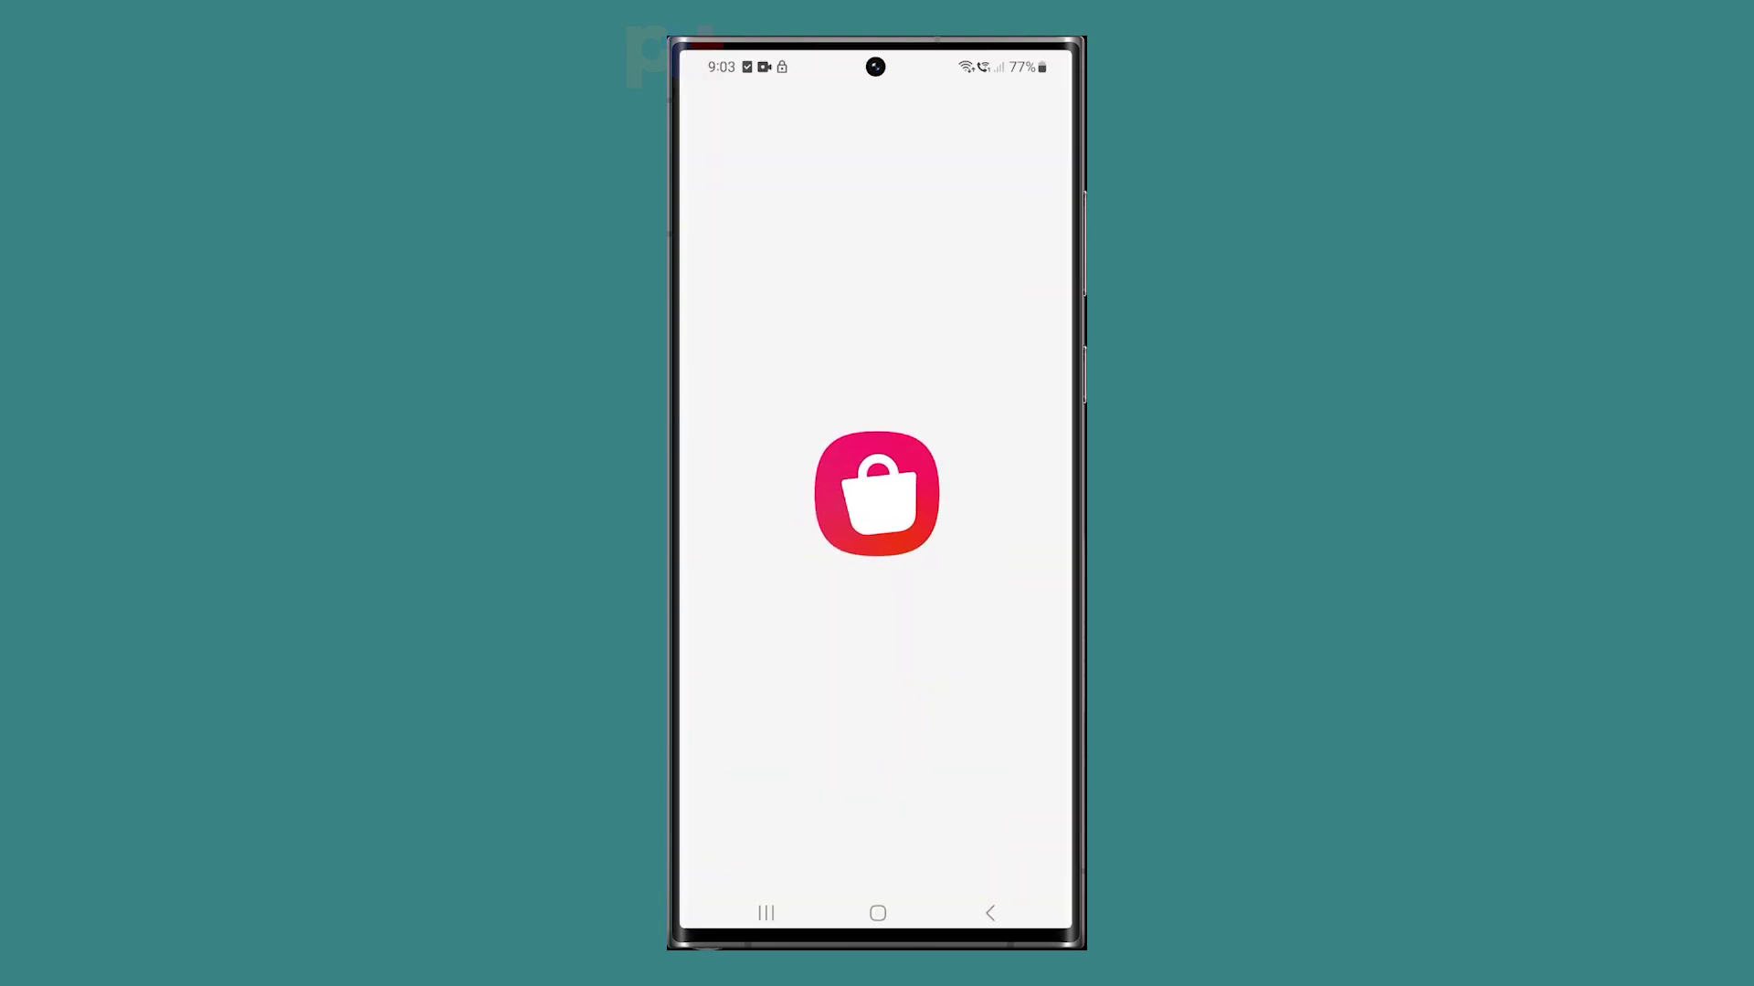